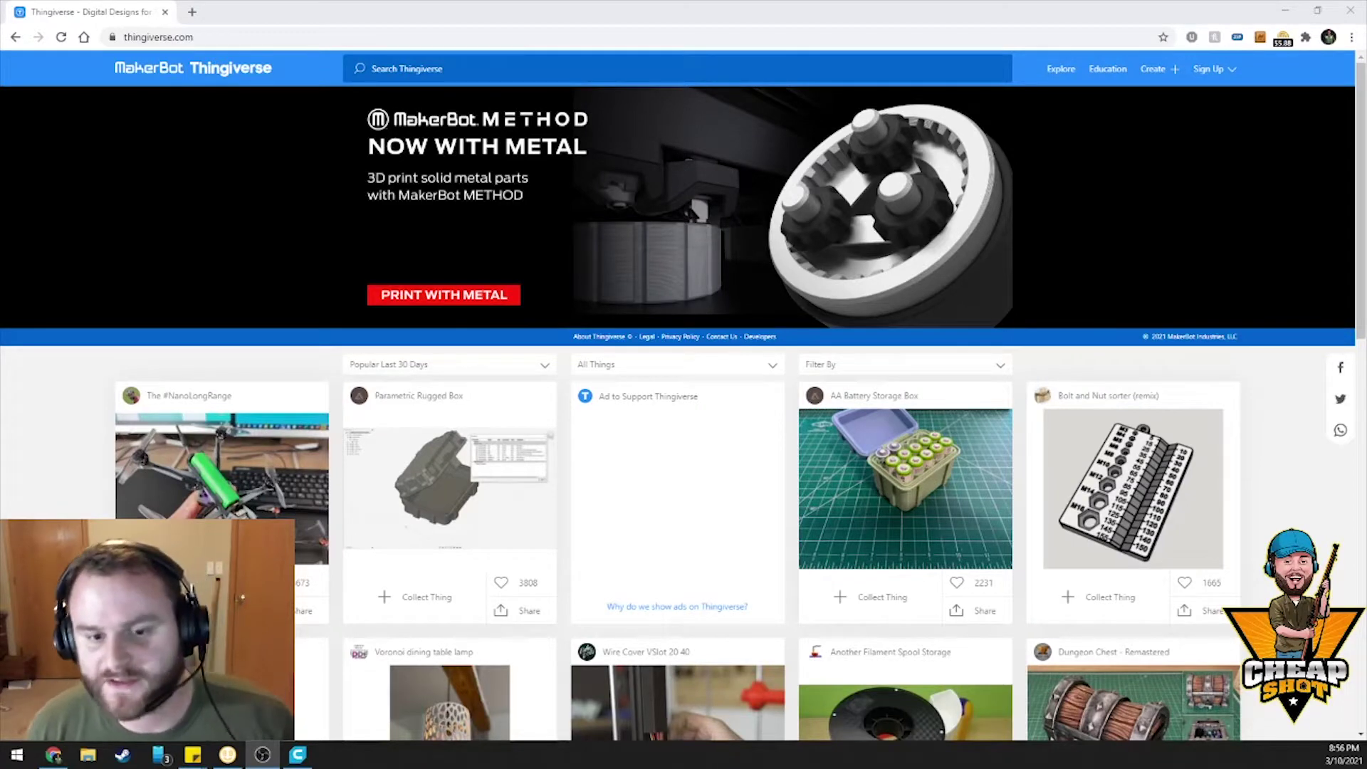
# Scroll through Thingiverse's popular designs, go to the second page, and scroll through it.
pyautogui.scroll(-7, 951, 588)
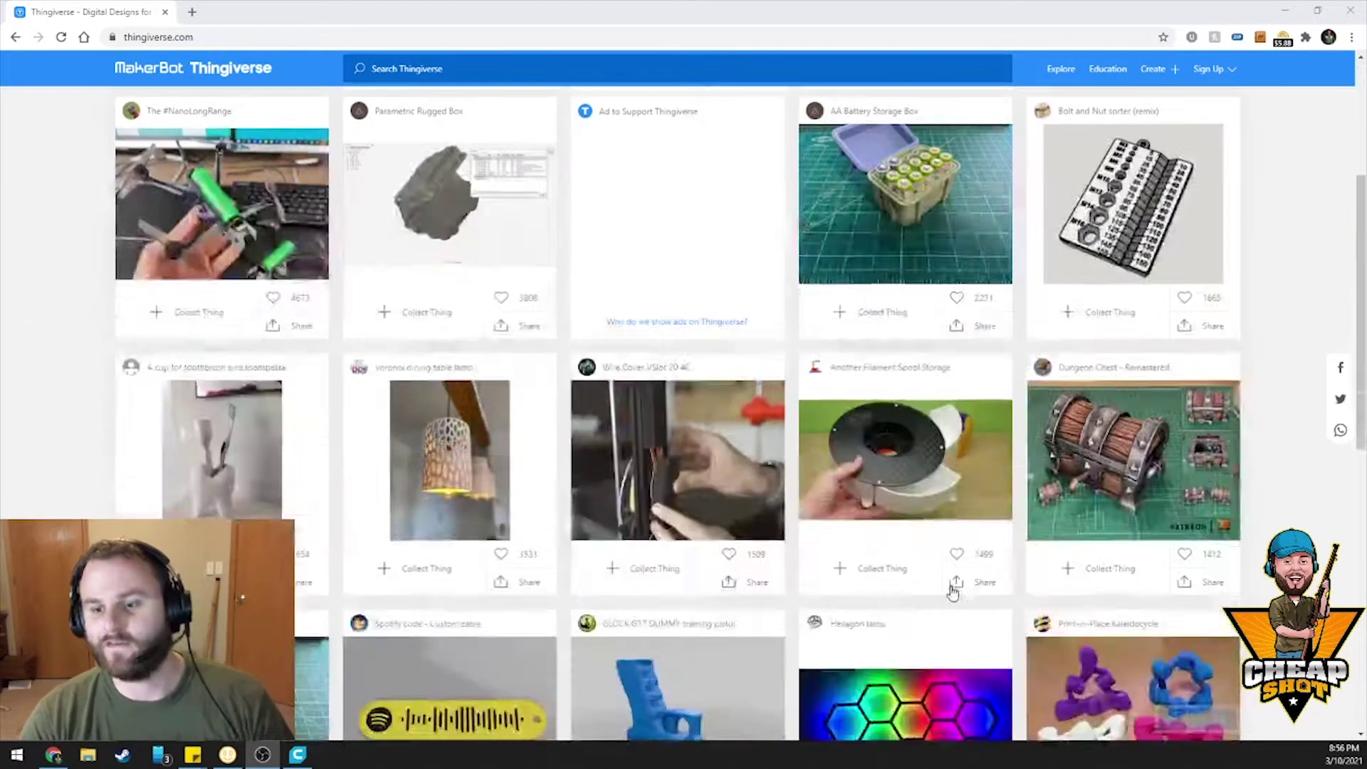
pyautogui.scroll(-4, 953, 589)
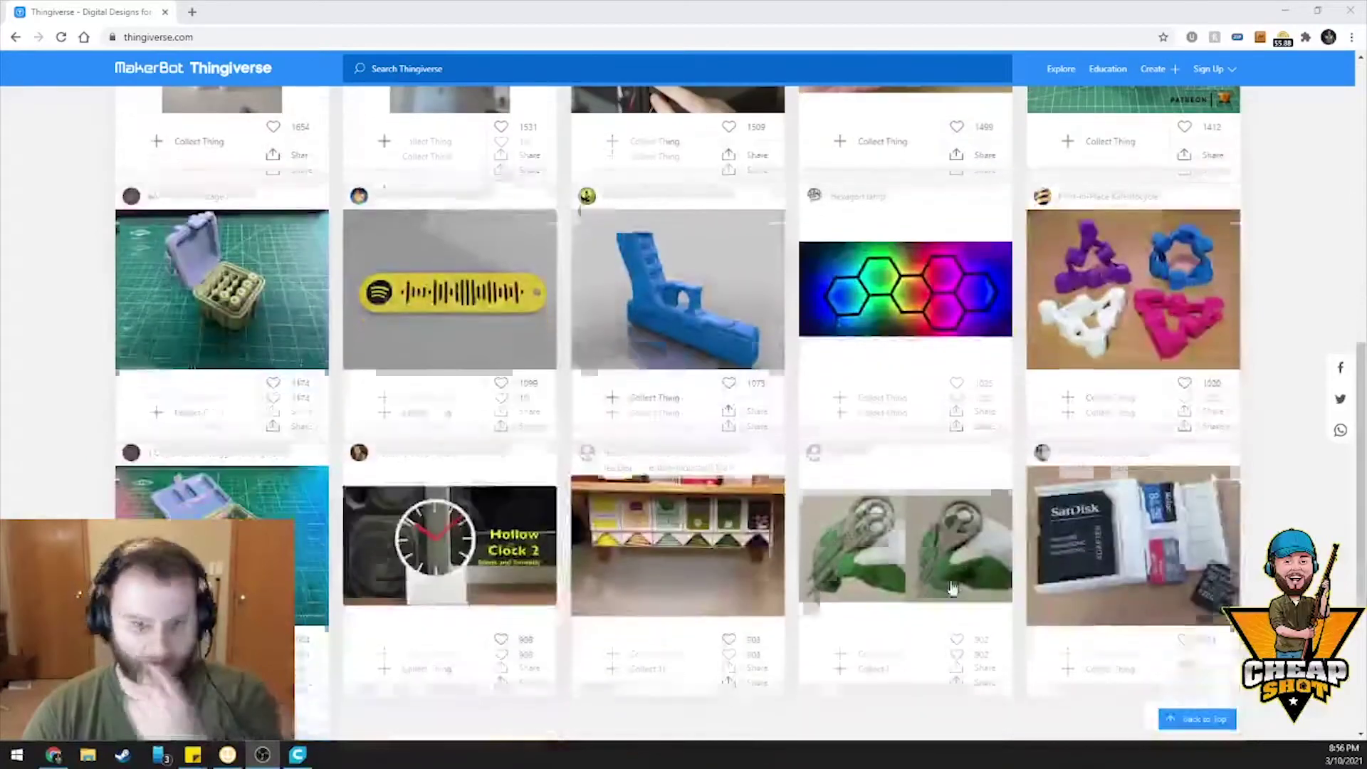
pyautogui.scroll(-3, 958, 567)
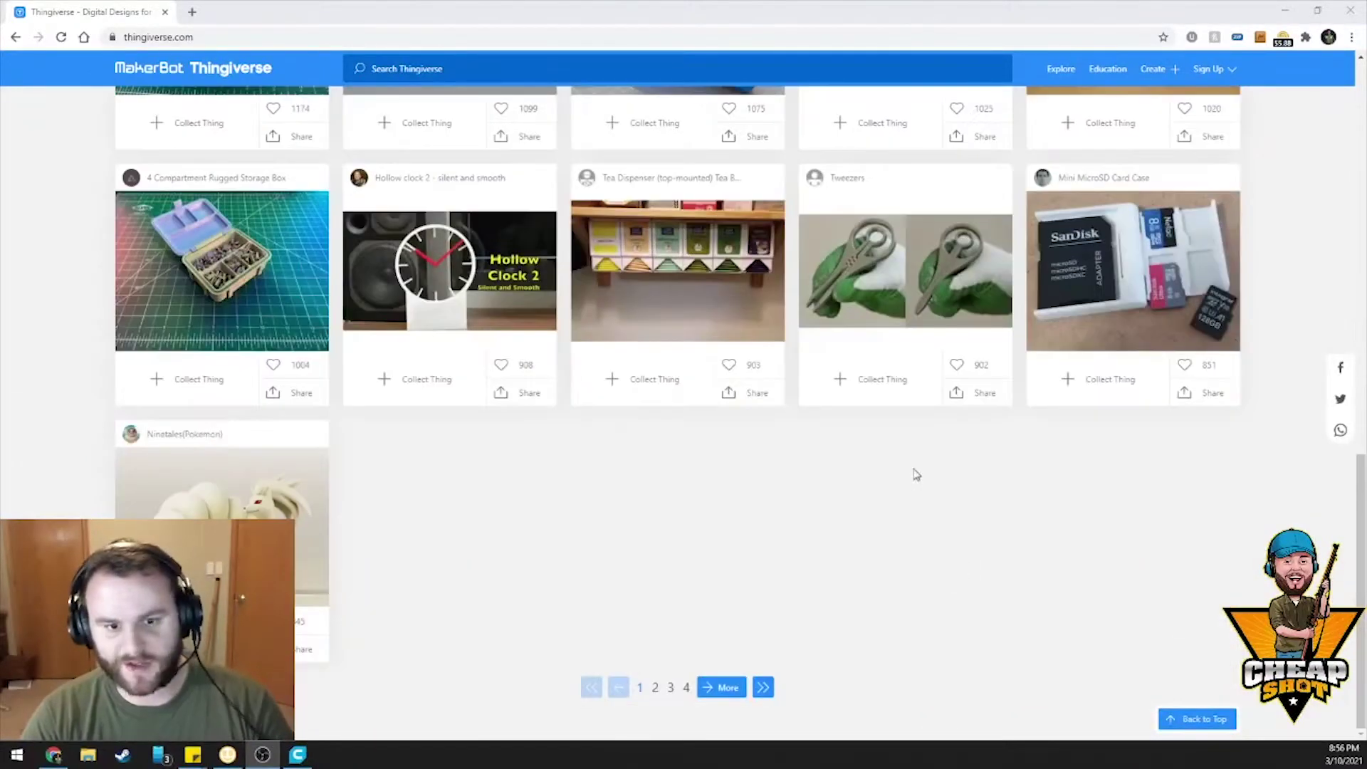
pyautogui.click(732, 690)
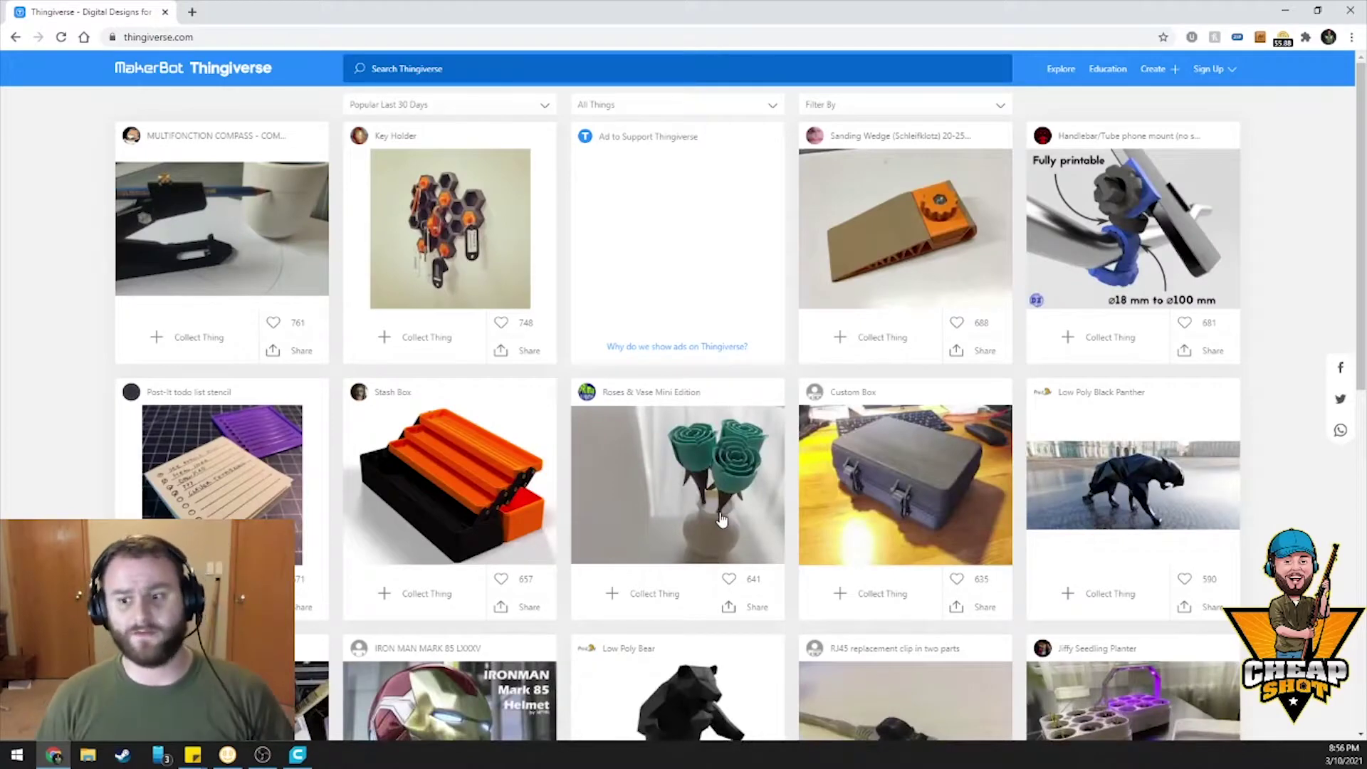
pyautogui.scroll(-5, 721, 521)
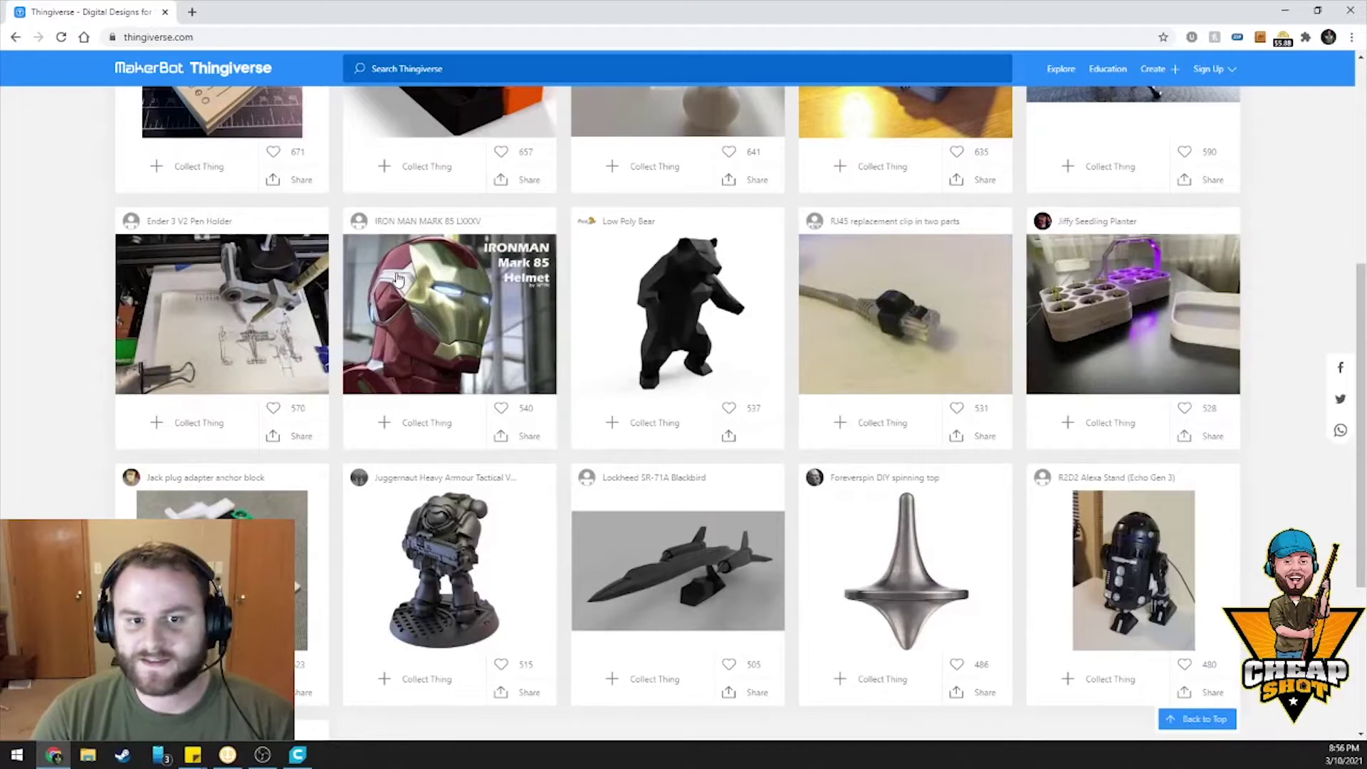
pyautogui.scroll(-2, 399, 281)
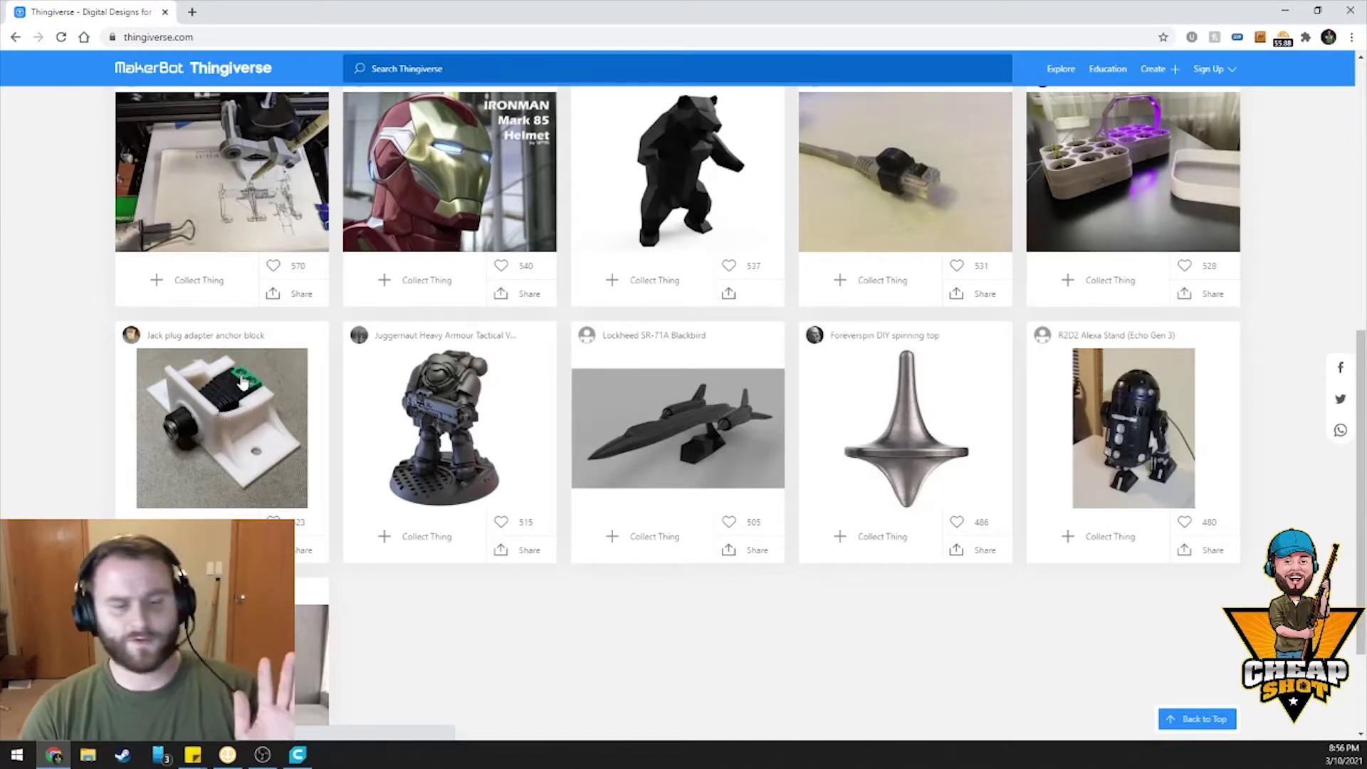
pyautogui.scroll(6, 241, 385)
# Go to the AR 15 Magwell thing page by pasting its web address.
pyautogui.click(352, 37)
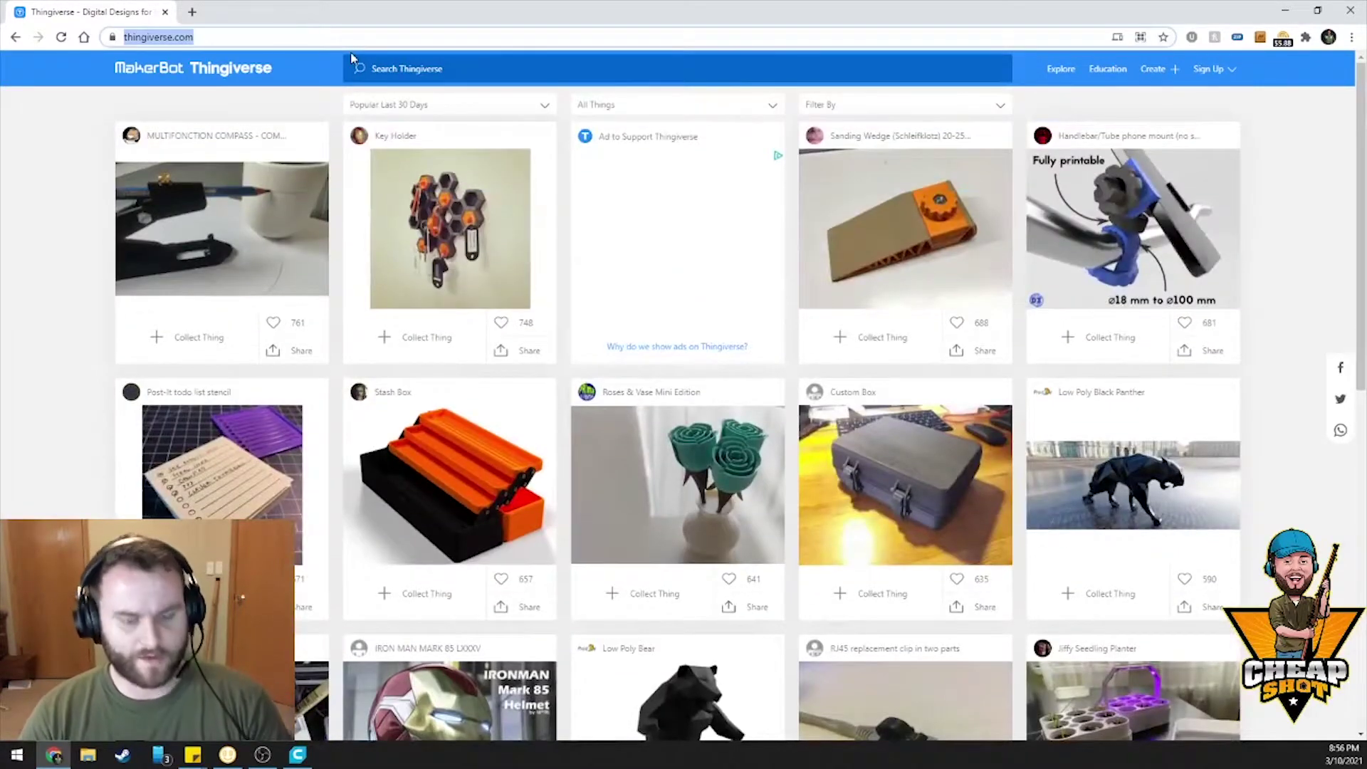
pyautogui.write('https://www.thingiverse.com/thing:2509328')
pyautogui.press('Return')
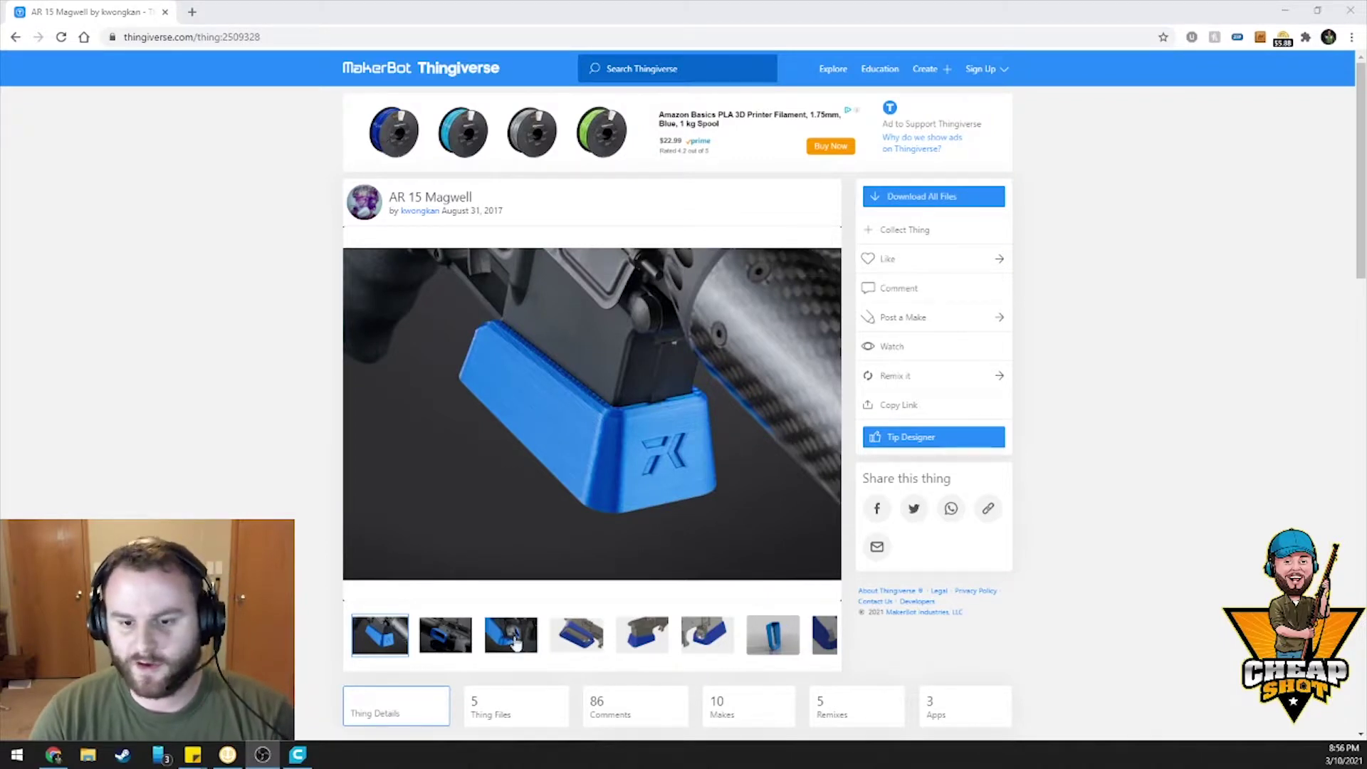
# Look through each of the magwell's preview images, including the blue renders and receiver view.
pyautogui.click(453, 636)
pyautogui.click(511, 634)
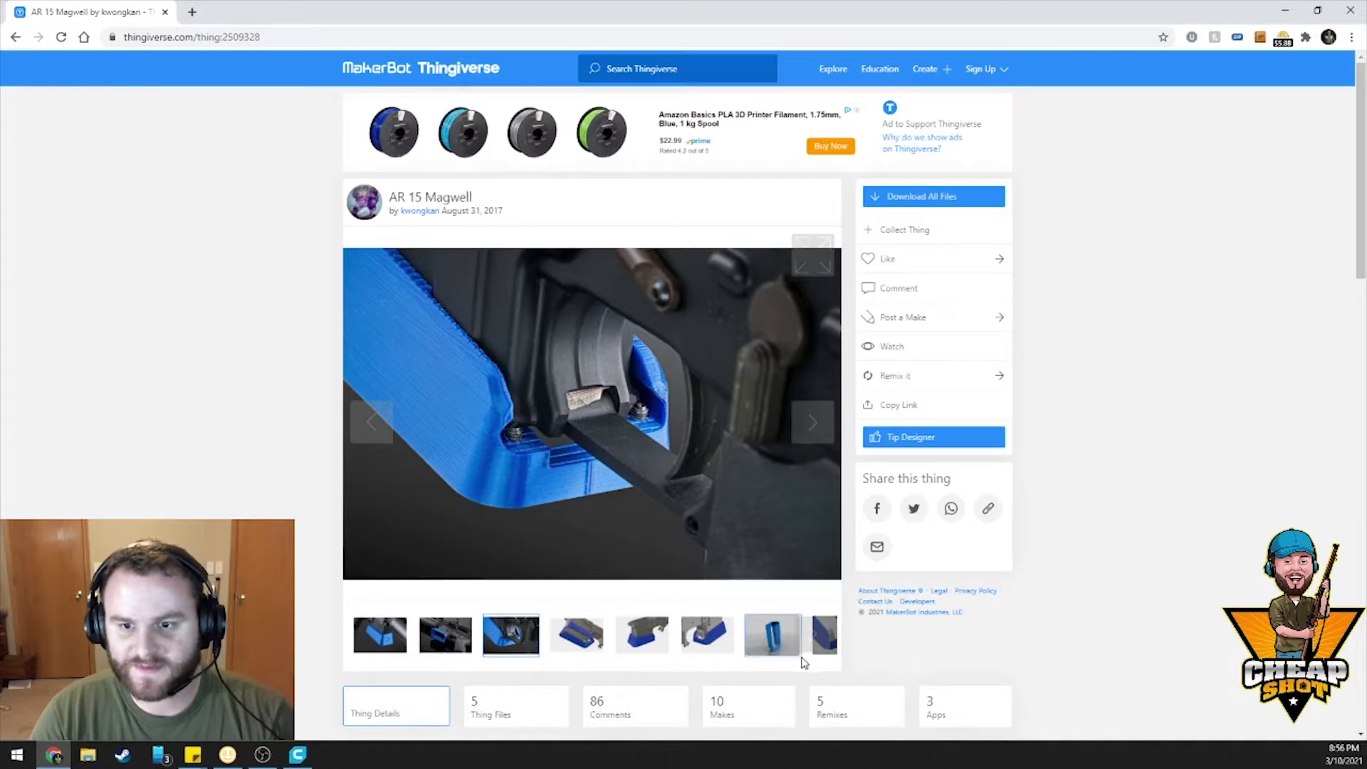
pyautogui.click(783, 636)
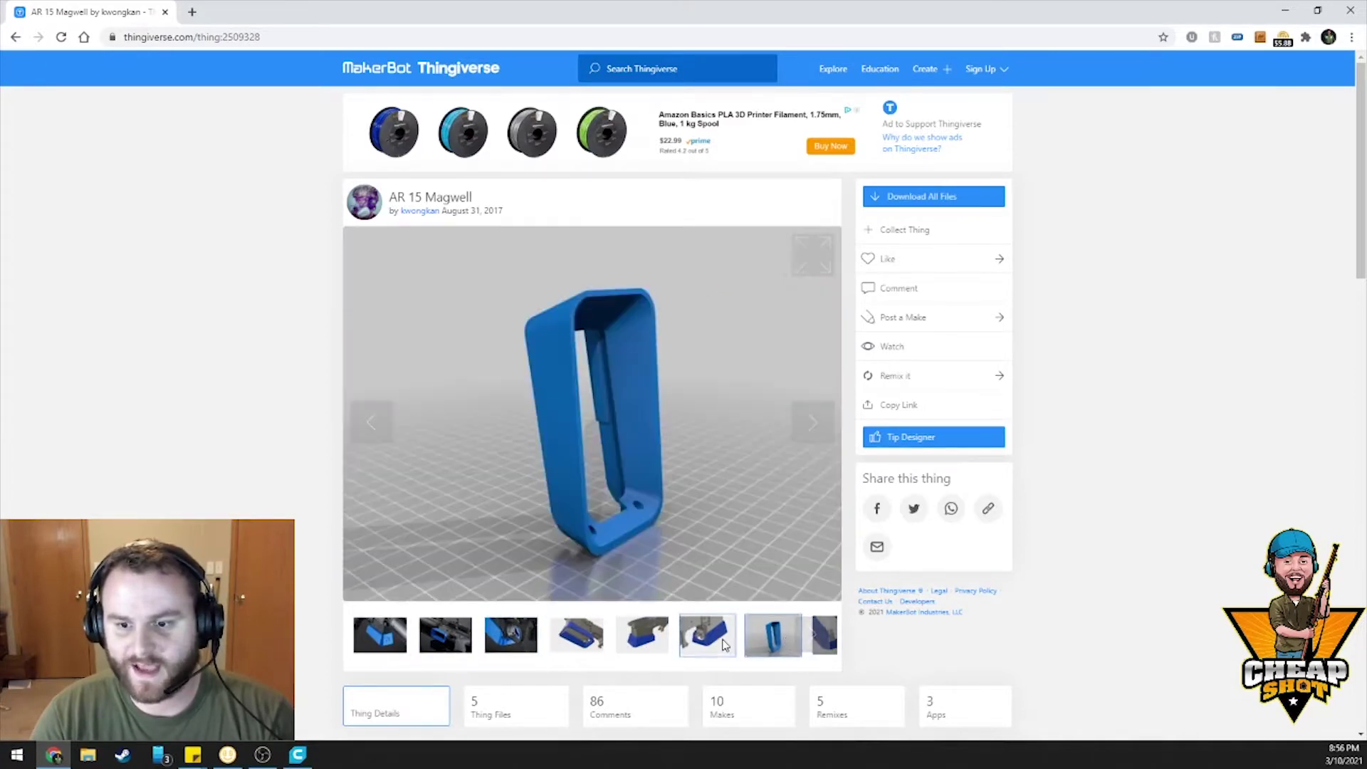
pyautogui.click(706, 634)
pyautogui.click(656, 624)
pyautogui.click(577, 634)
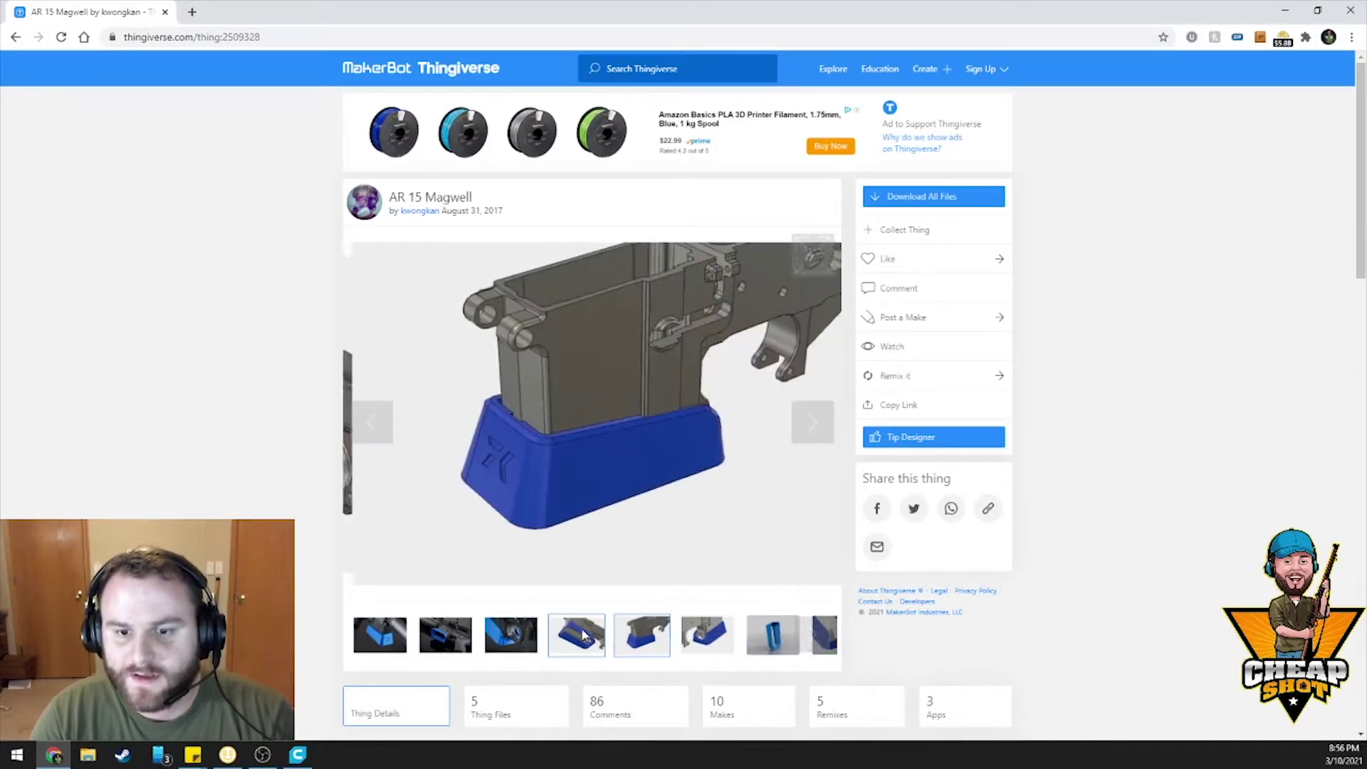
pyautogui.click(827, 635)
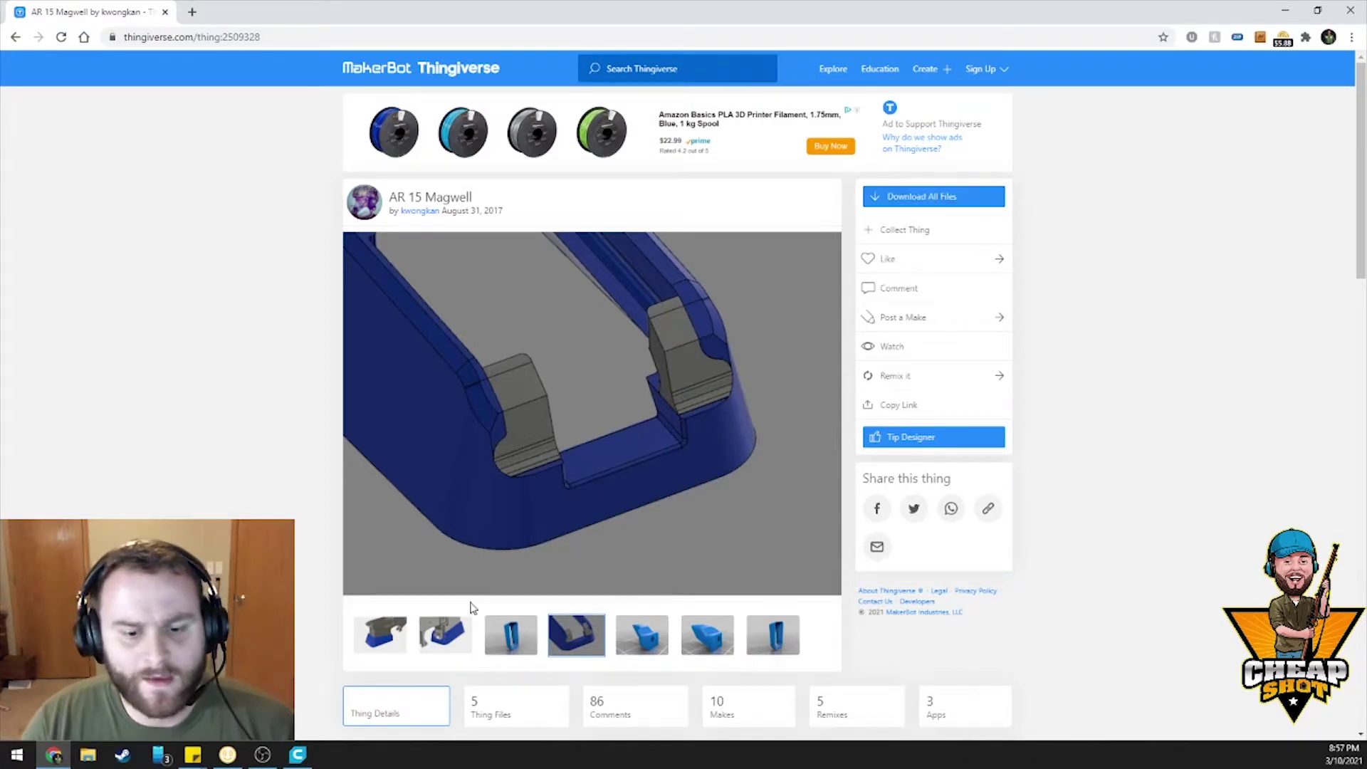
# Import KRD_ARMgwl_V4 onto the Ender-3 Pro build plate and orbit to view it.
pyautogui.click(299, 759)
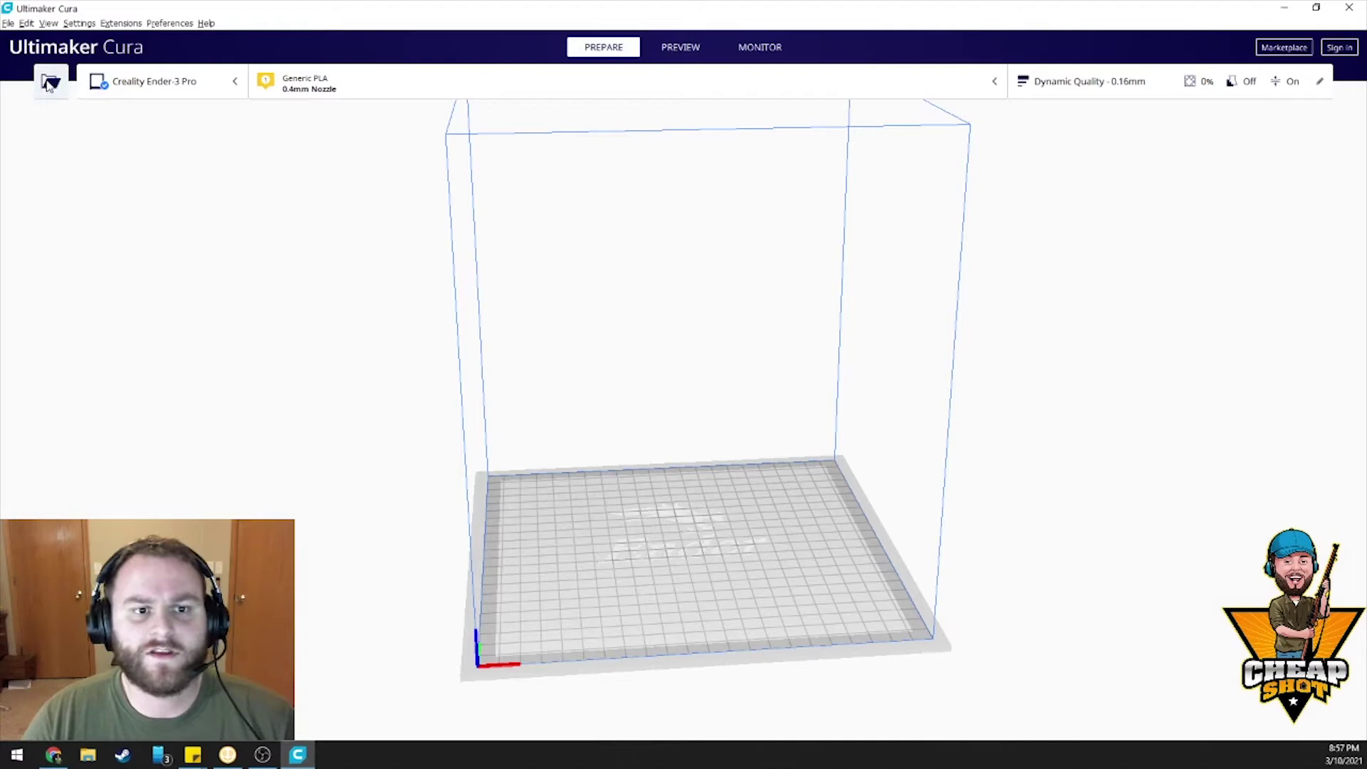
pyautogui.hotkey('ctrl', 'o')
pyautogui.doubleClick(168, 128)
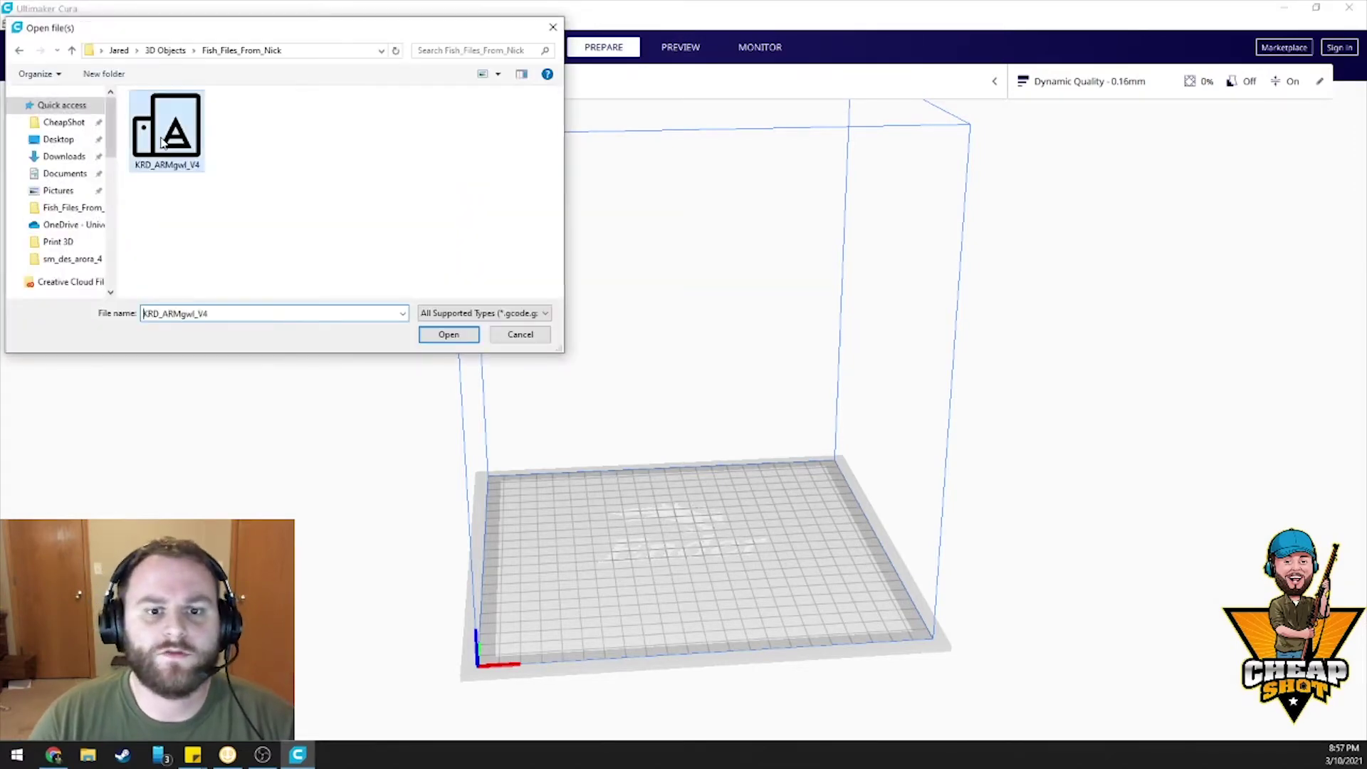
pyautogui.moveTo(752, 461); pyautogui.dragTo(623, 476, button='right')
pyautogui.scroll(4, 624, 470)
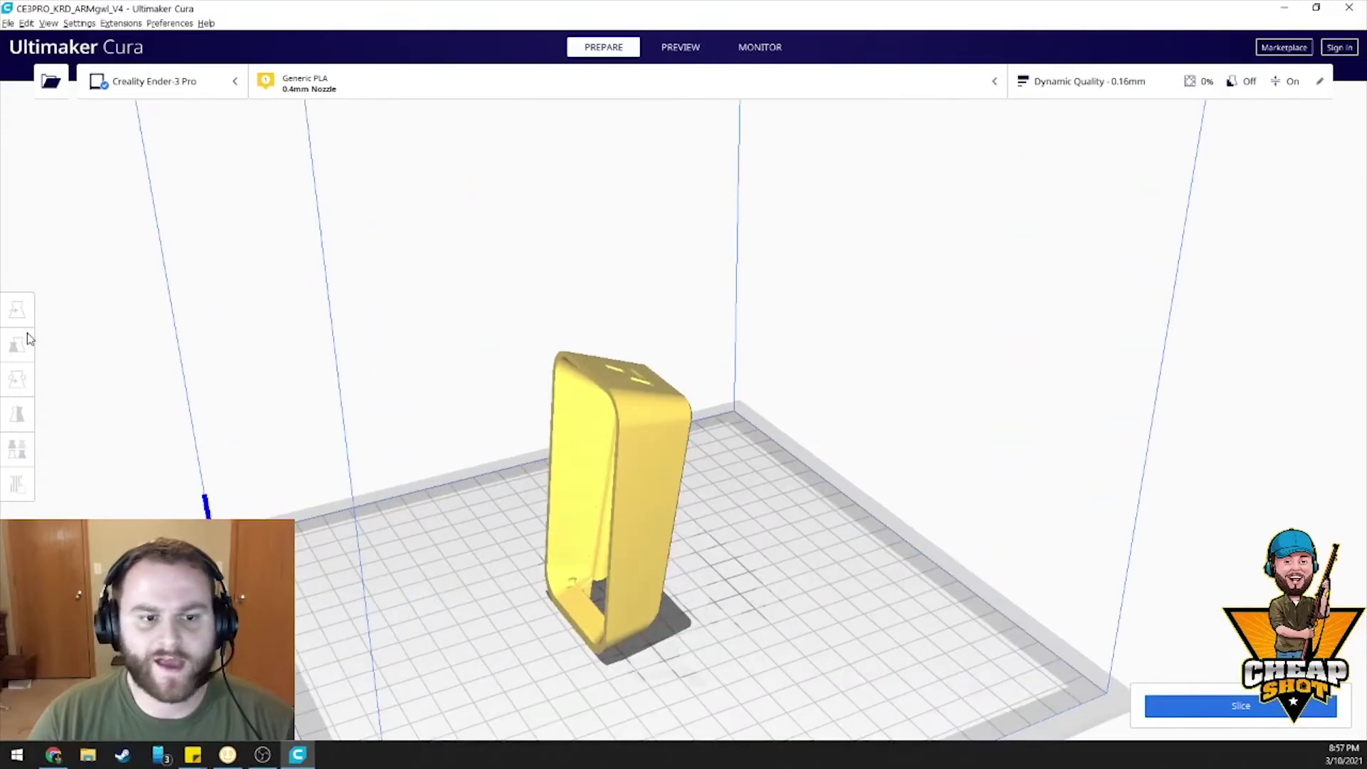
# Lay the magwell flat on one of its faces with the Rotate tool's Lay flat by face.
pyautogui.click(653, 442)
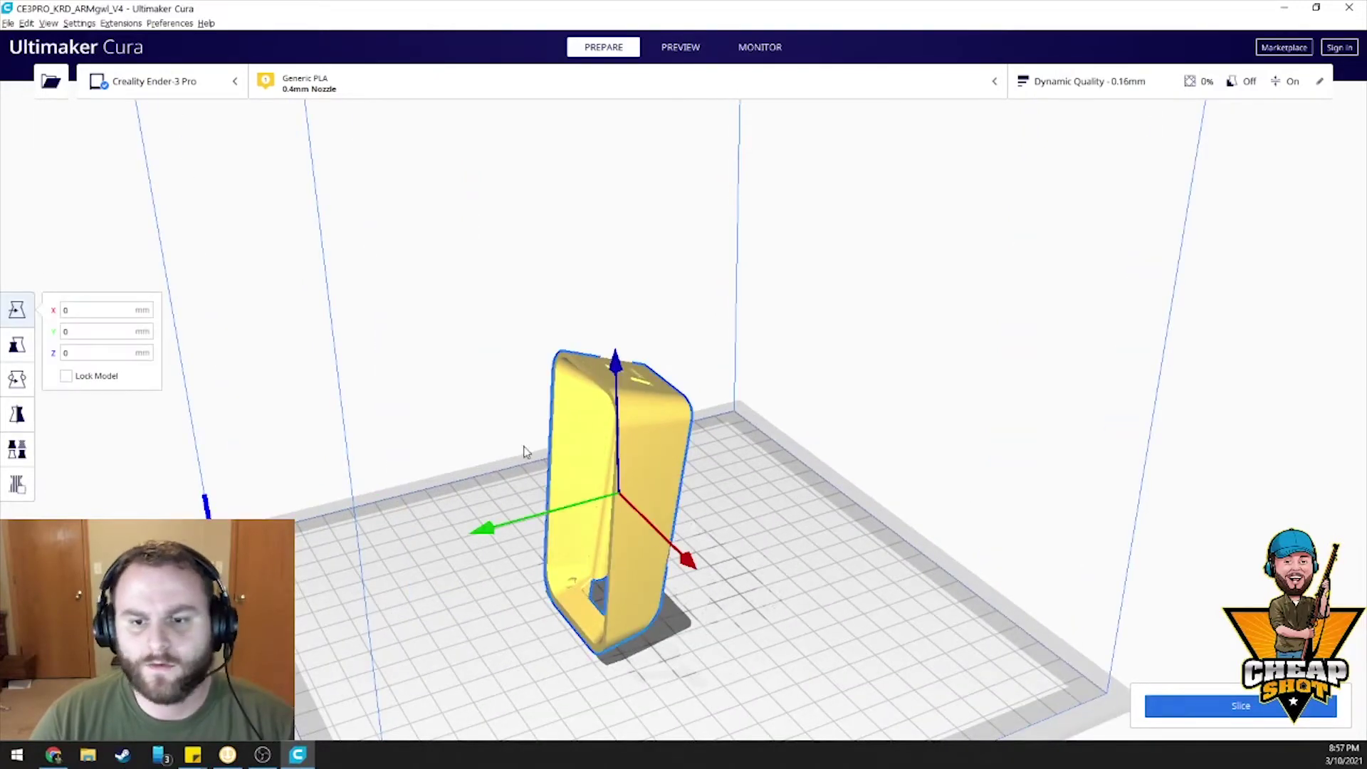
pyautogui.click(17, 383)
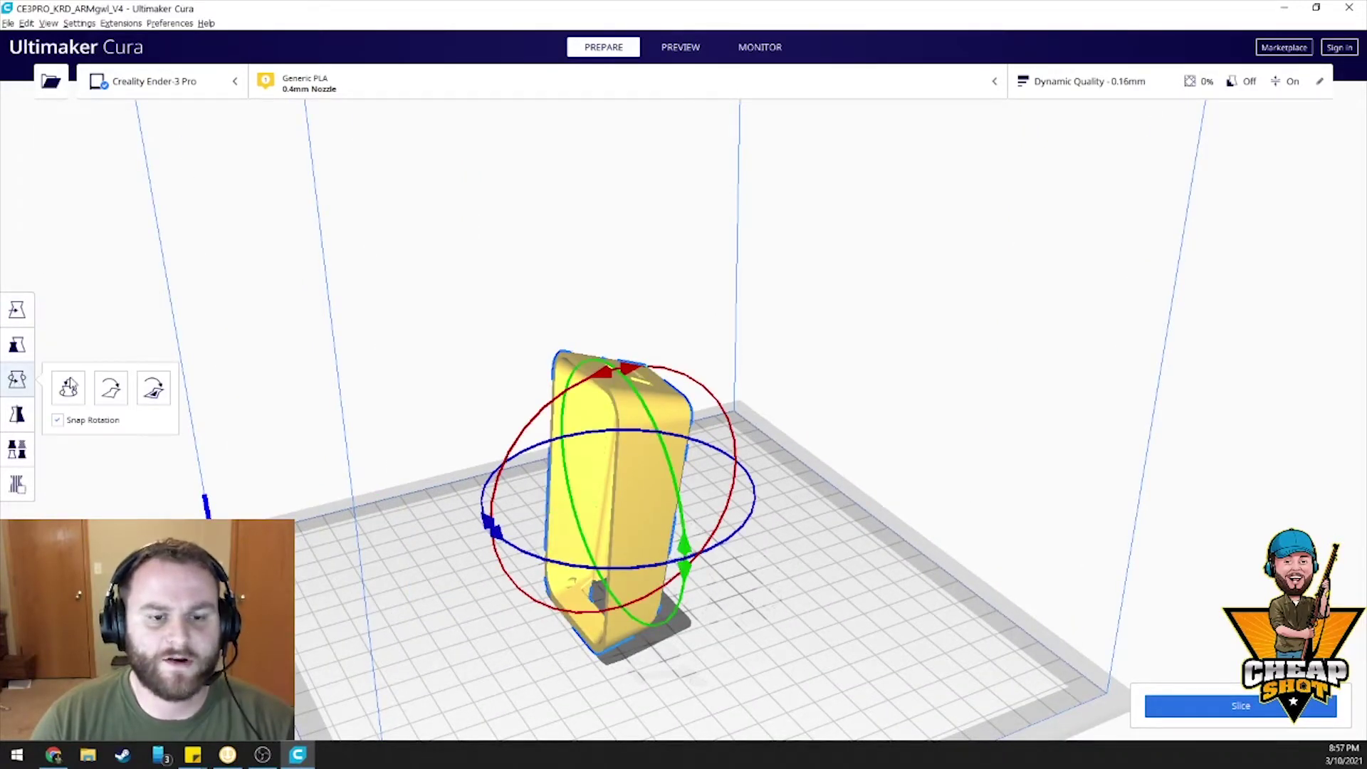
pyautogui.click(165, 396)
pyautogui.scroll(5, 472, 373)
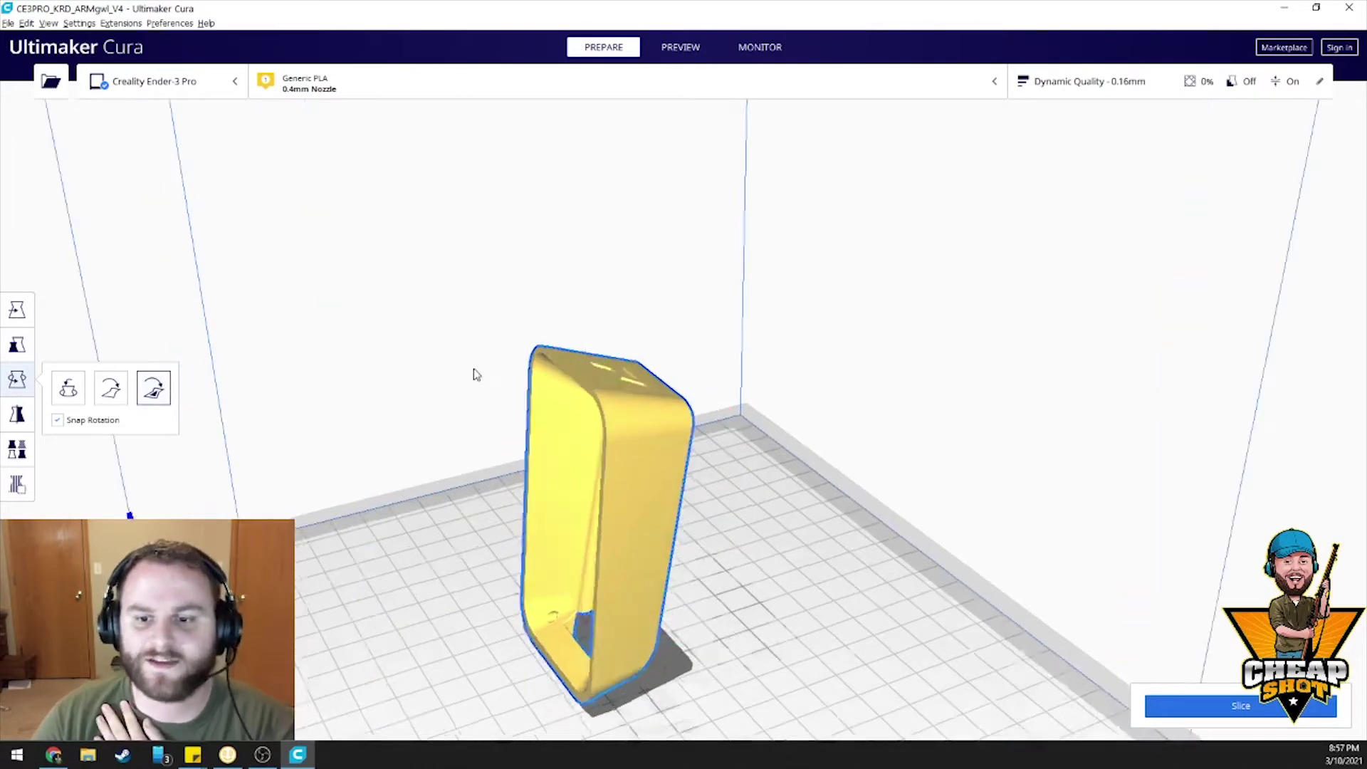
pyautogui.click(511, 378)
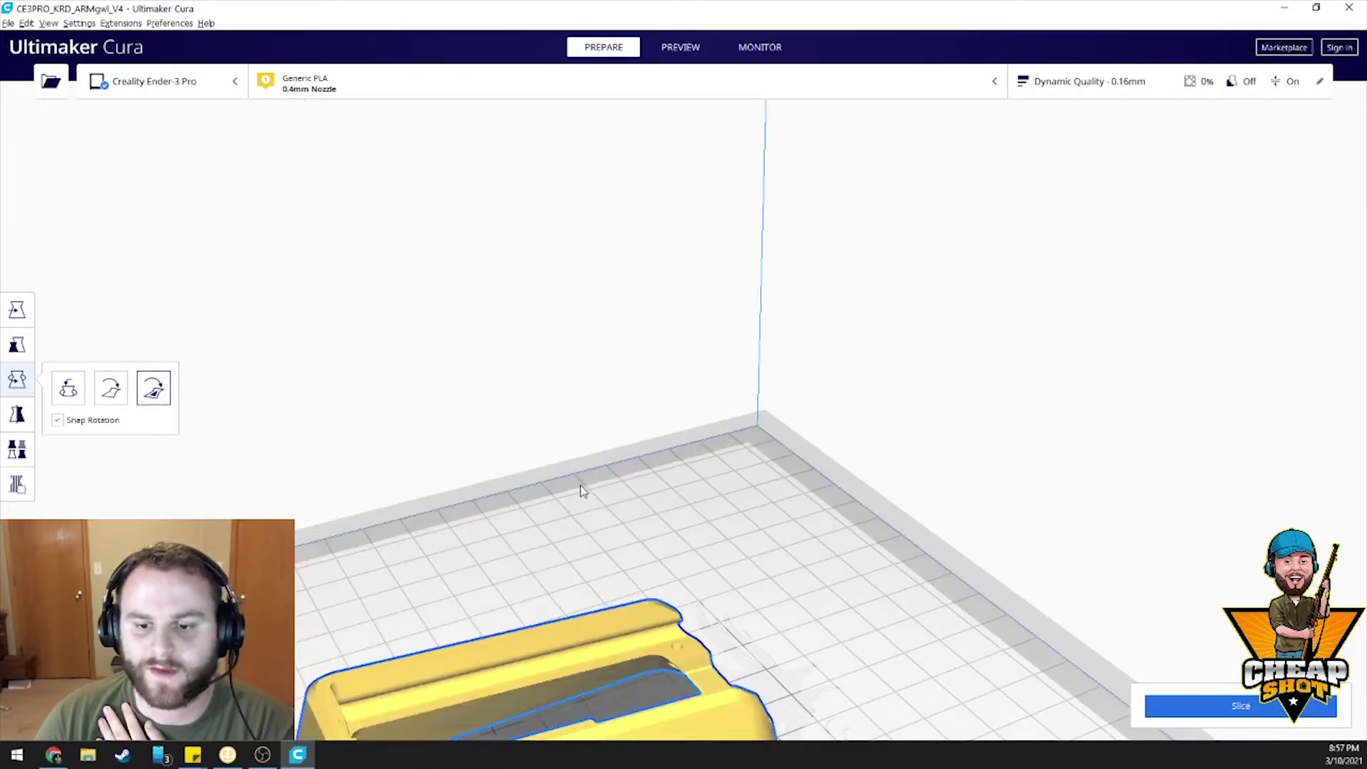
pyautogui.scroll(-5, 579, 482)
pyautogui.scroll(6, 828, 412)
pyautogui.scroll(3, 781, 382)
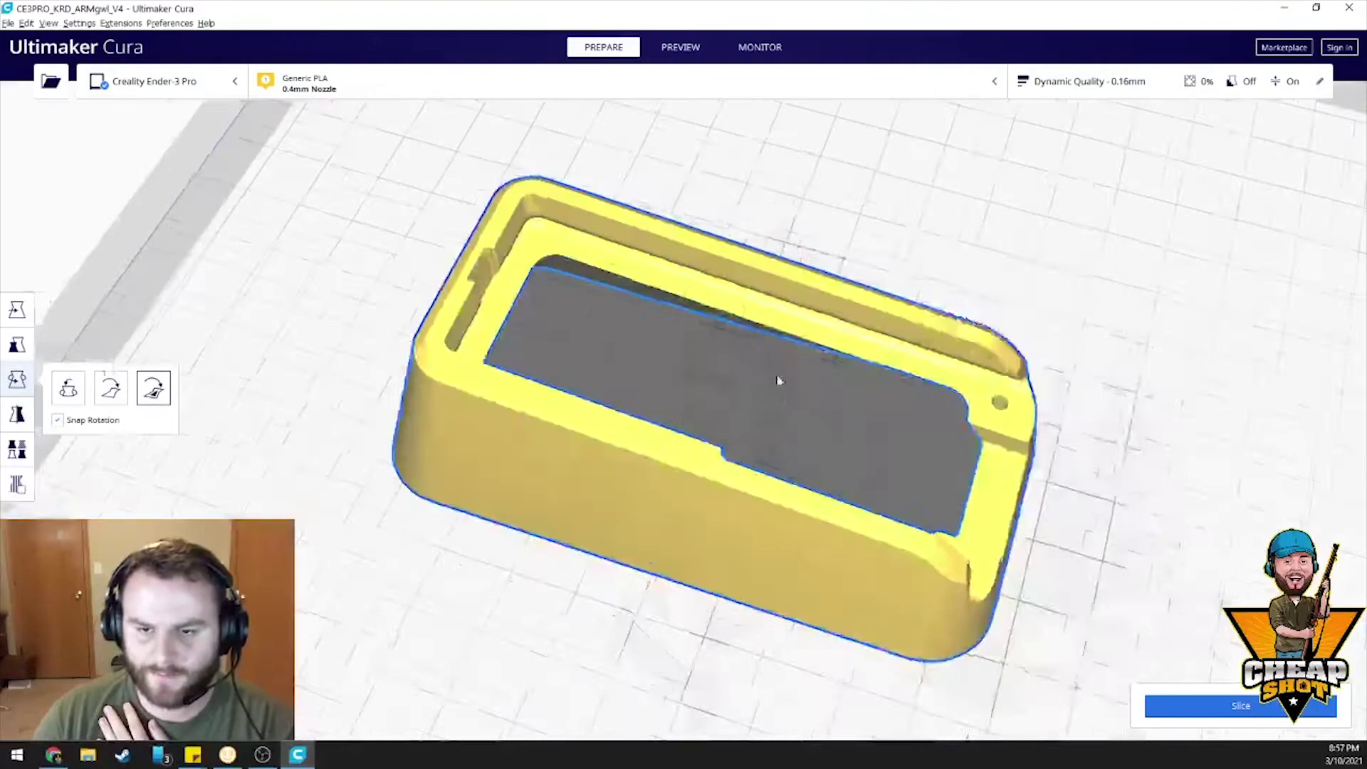
# Orbit and zoom around the flattened magwell to inspect it lengthwise and end-on.
pyautogui.moveTo(781, 381); pyautogui.dragTo(613, 527, button='right')
pyautogui.scroll(3, 626, 545)
pyautogui.scroll(-5, 625, 540)
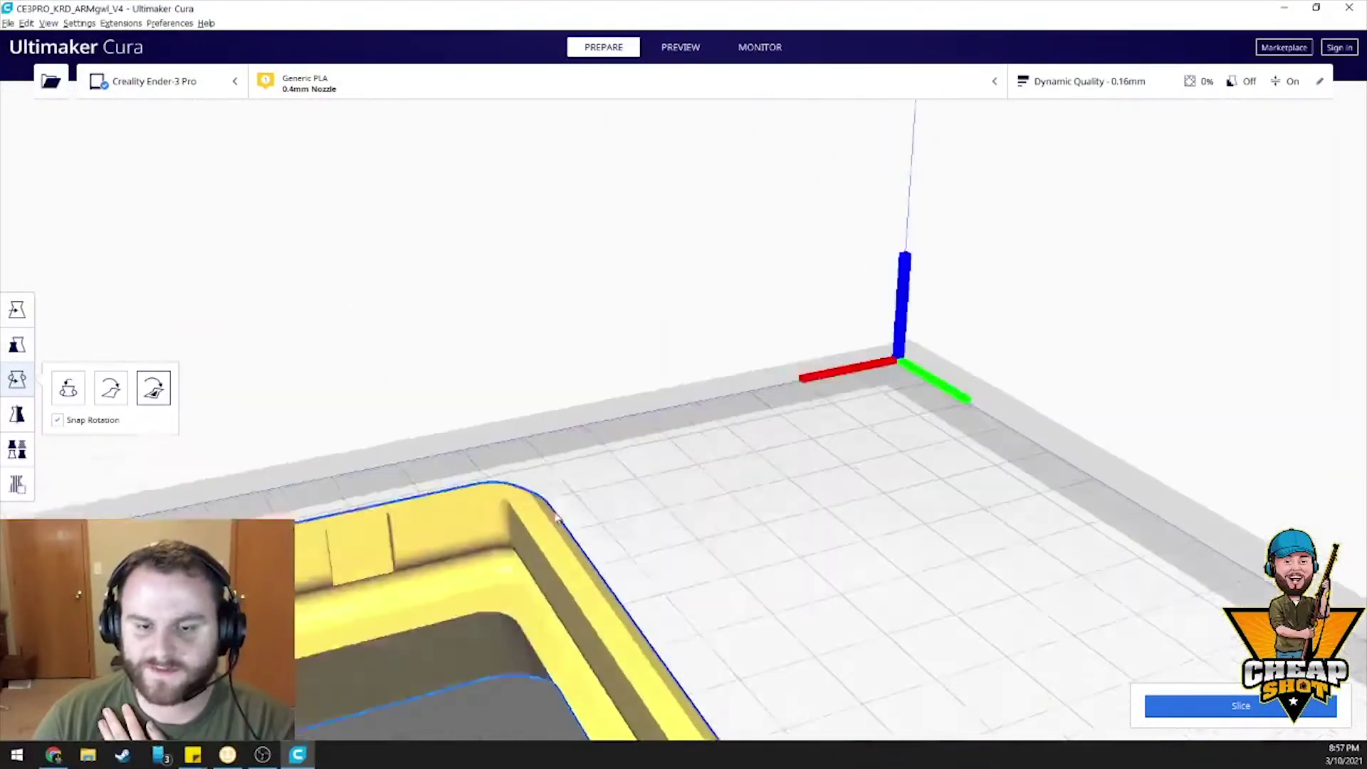
pyautogui.scroll(8, 515, 394)
pyautogui.moveTo(598, 407); pyautogui.dragTo(538, 379, button='right')
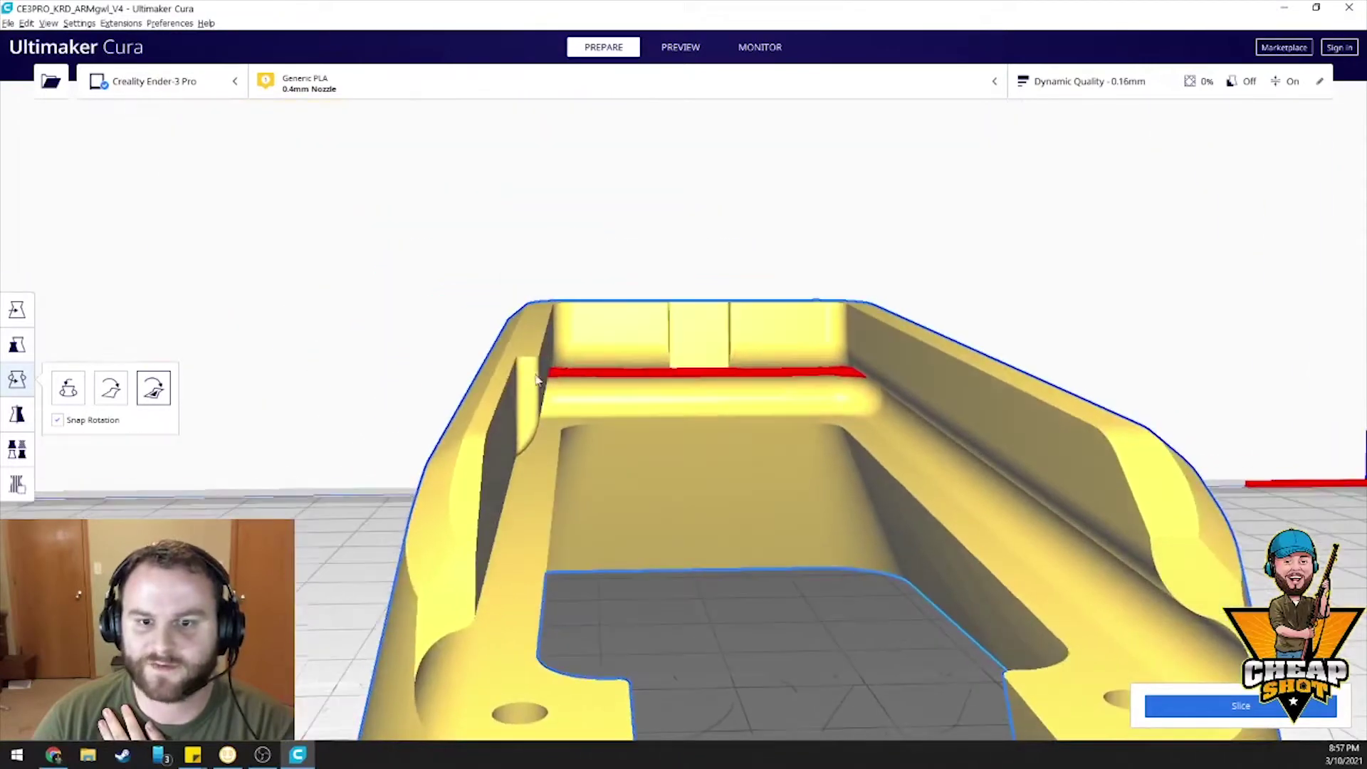
pyautogui.scroll(-3, 947, 423)
pyautogui.moveTo(836, 442); pyautogui.dragTo(745, 519, button='right')
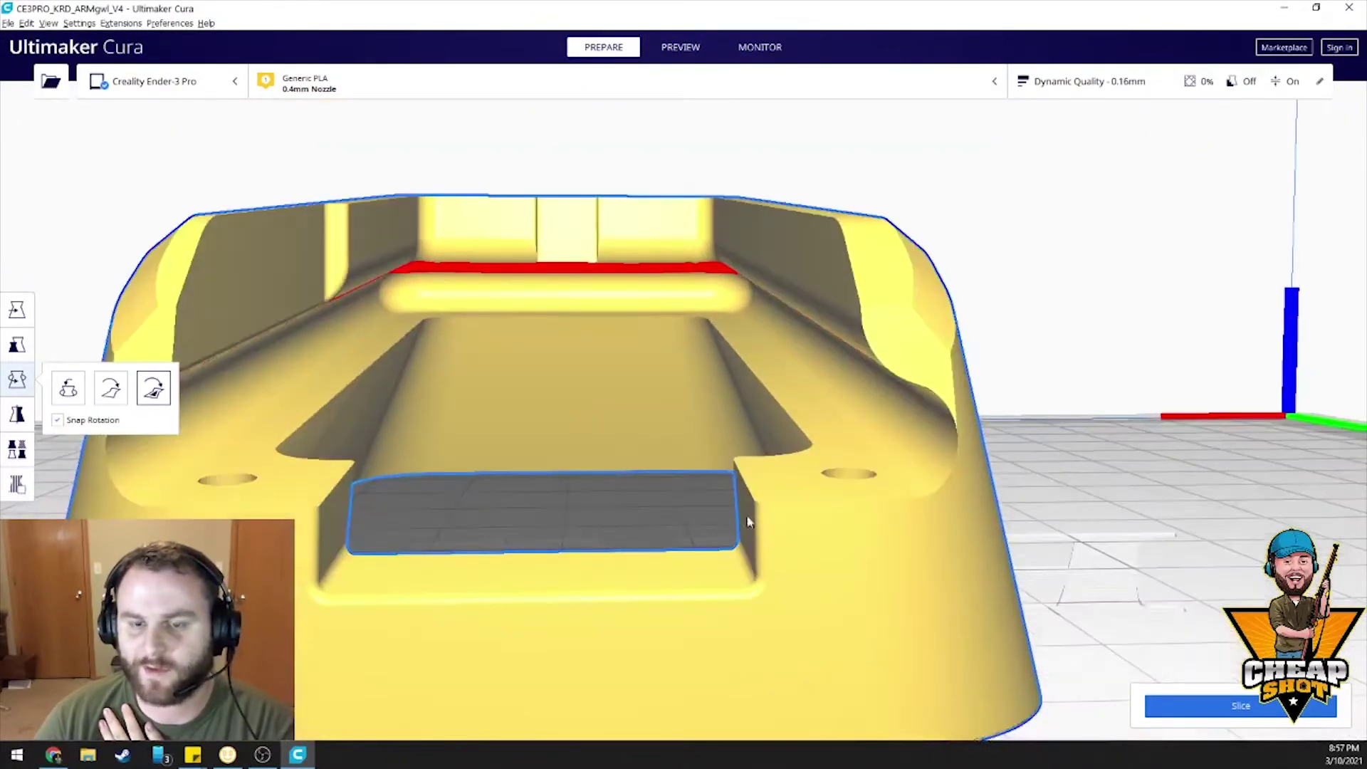
pyautogui.scroll(-2, 744, 519)
pyautogui.moveTo(705, 449); pyautogui.dragTo(753, 373, button='right')
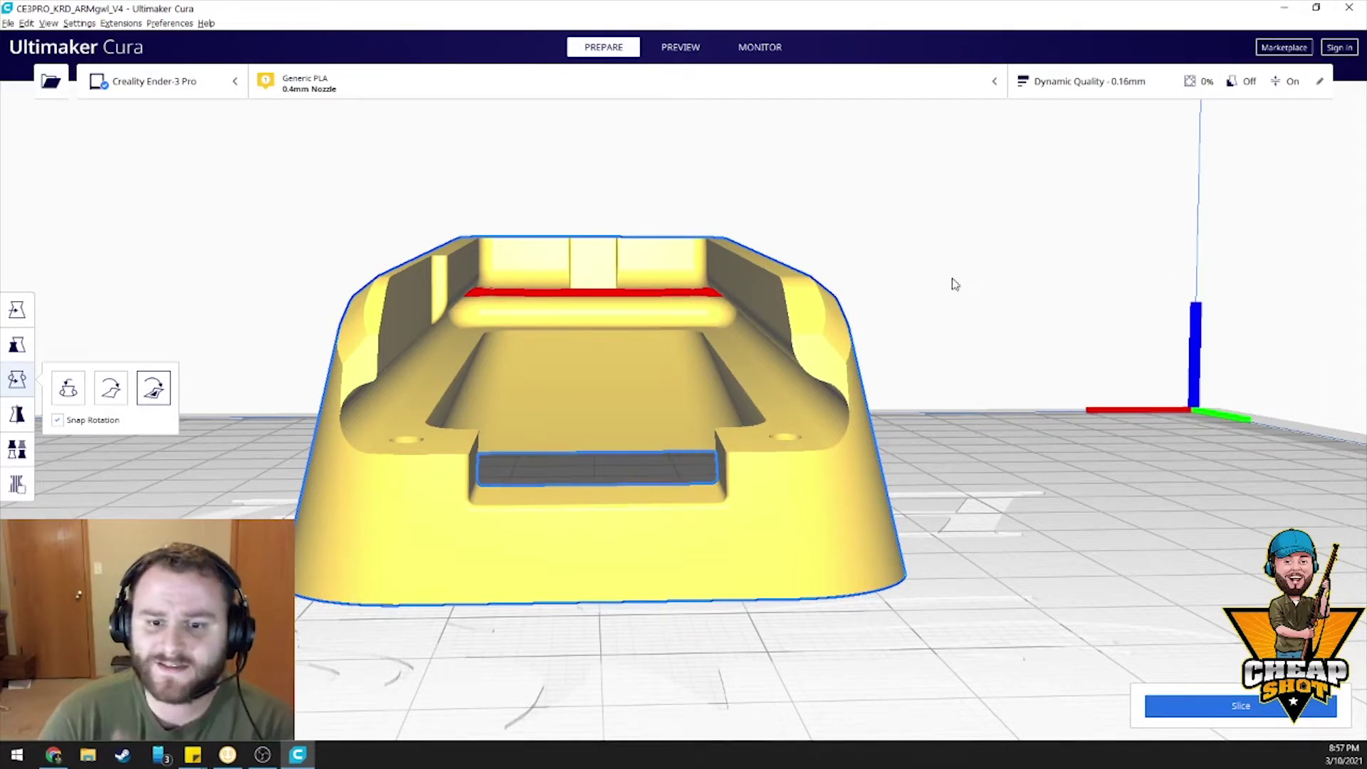
pyautogui.scroll(-3, 940, 281)
# Check the Dynamic Quality 0.16 mm custom settings, then slice the magwell.
pyautogui.click(1109, 79)
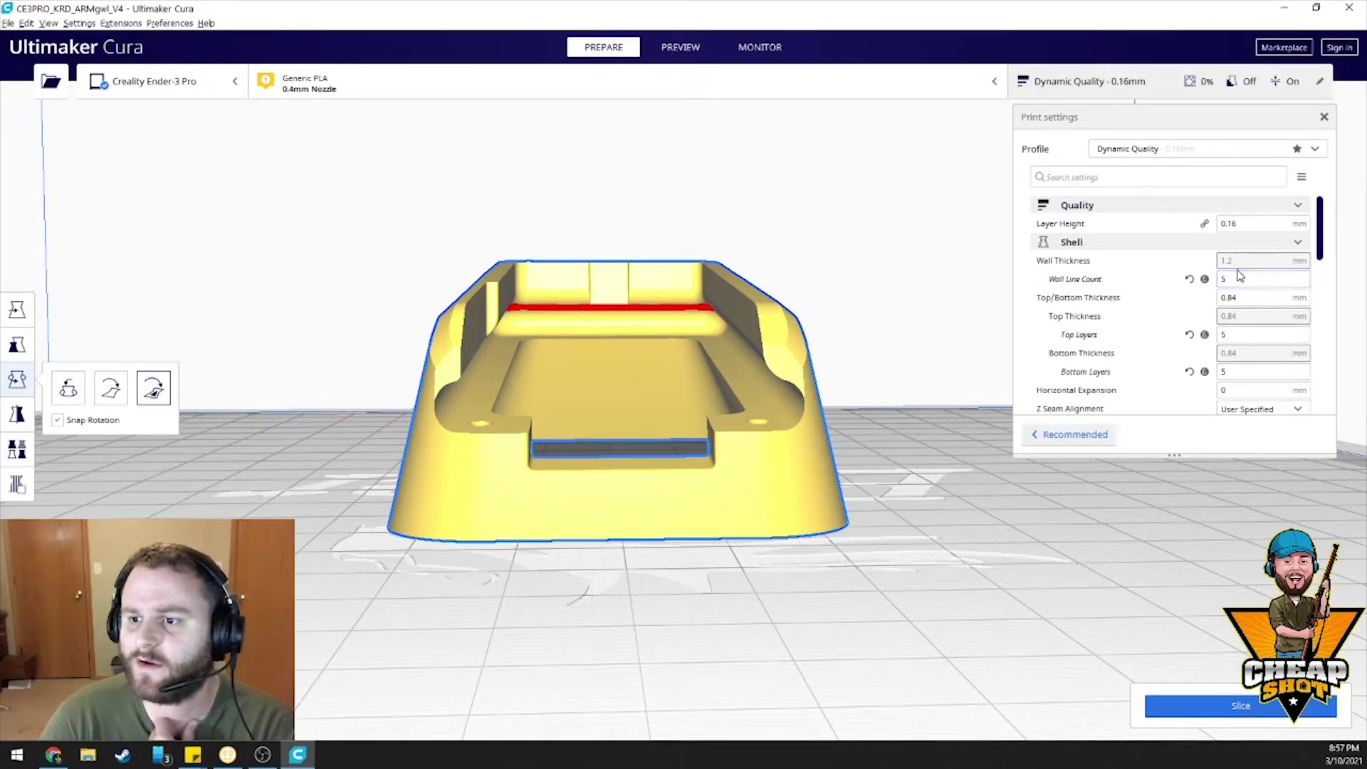
pyautogui.moveTo(842, 235); pyautogui.dragTo(833, 407, button='right')
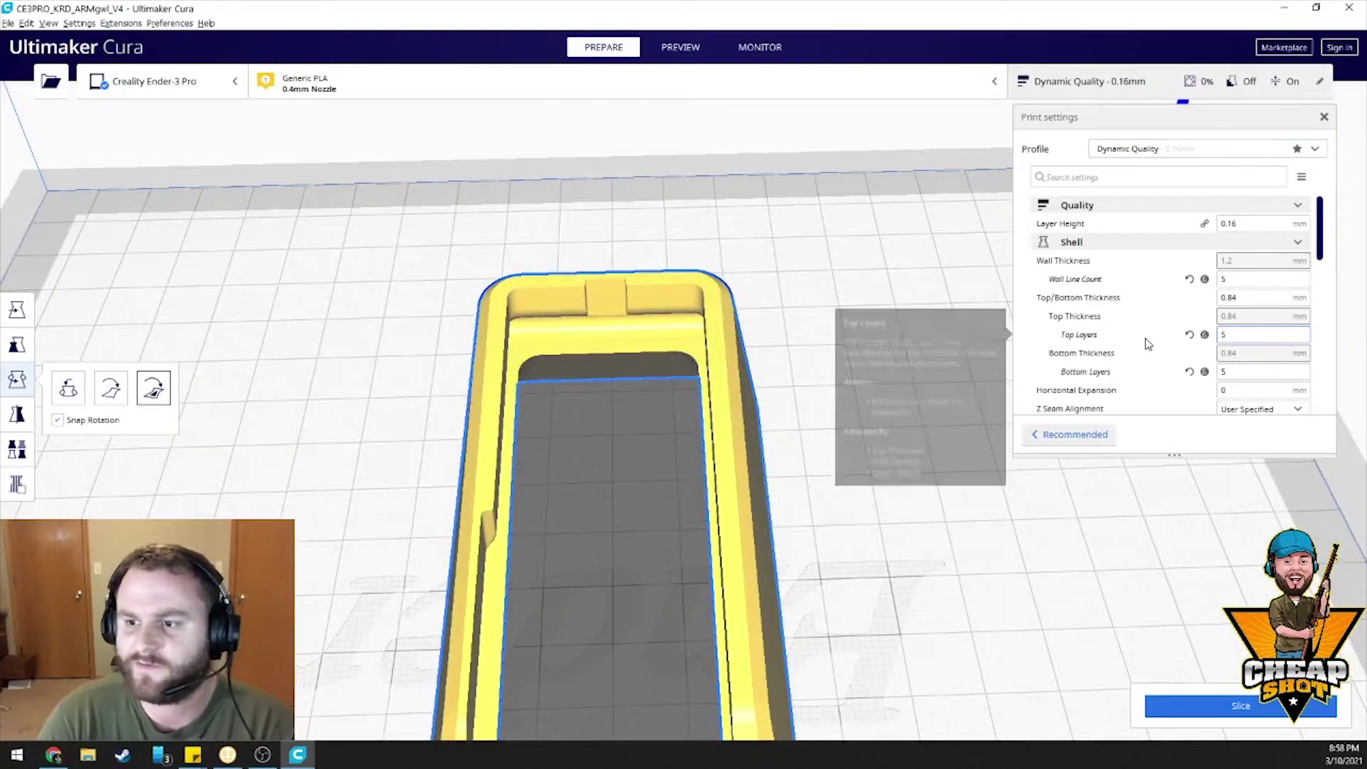
pyautogui.scroll(-3, 1132, 340)
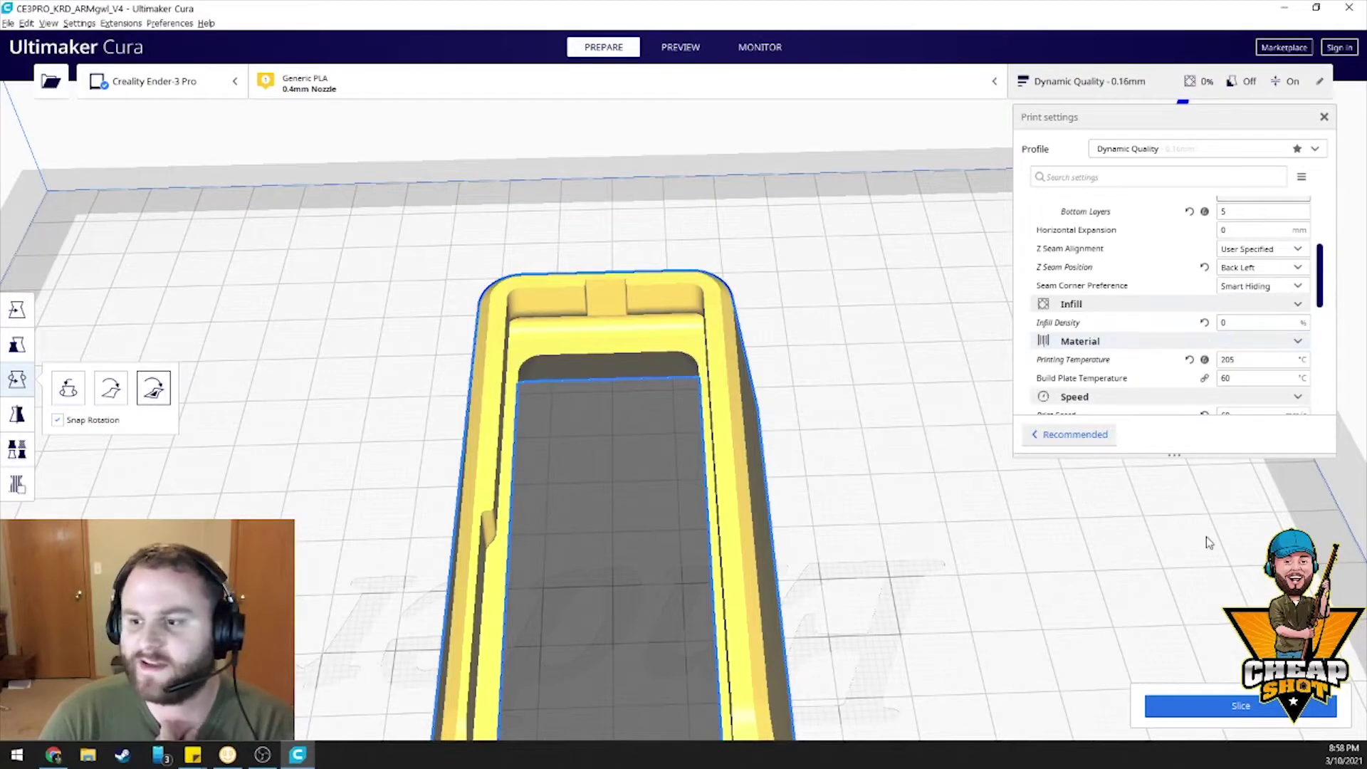
pyautogui.click(1223, 705)
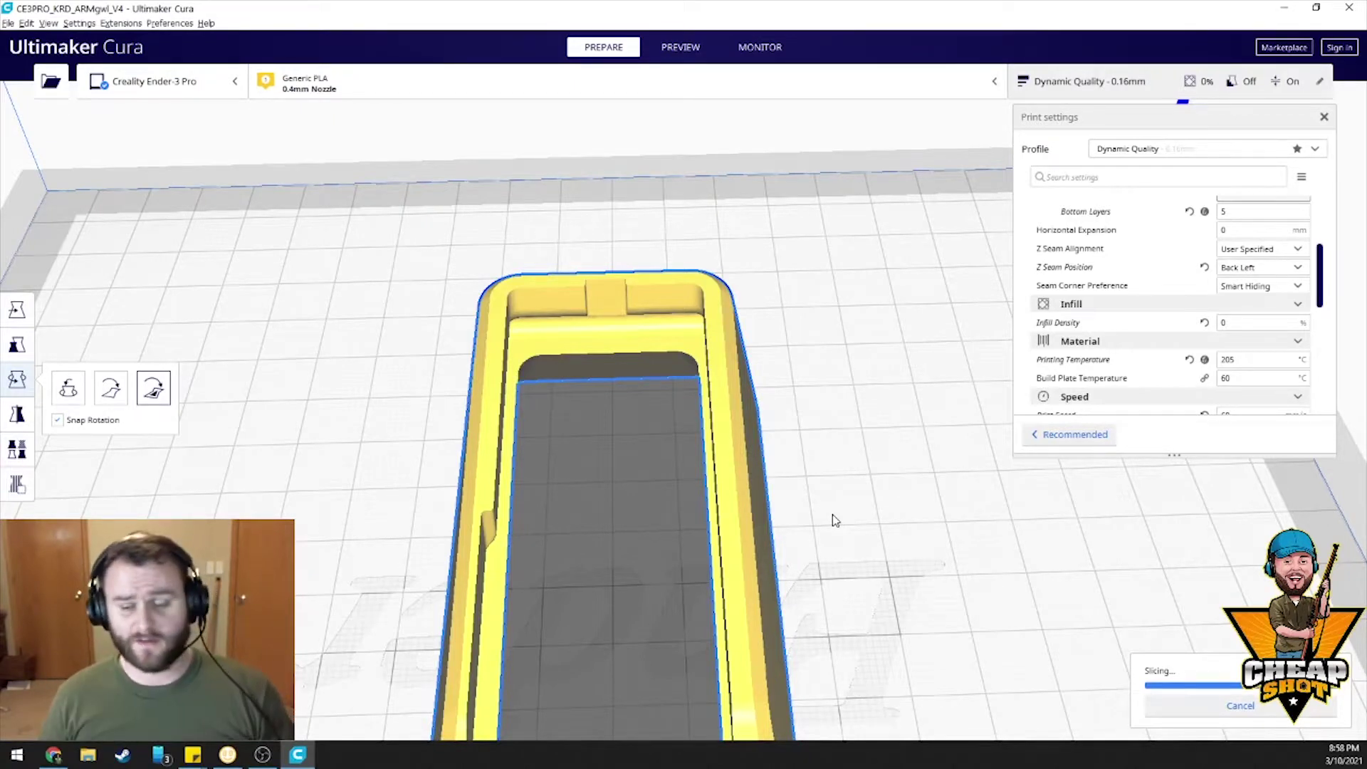
# Scrub the layer preview to a lower layer and review print settings down to brim adhesion.
pyautogui.click(675, 54)
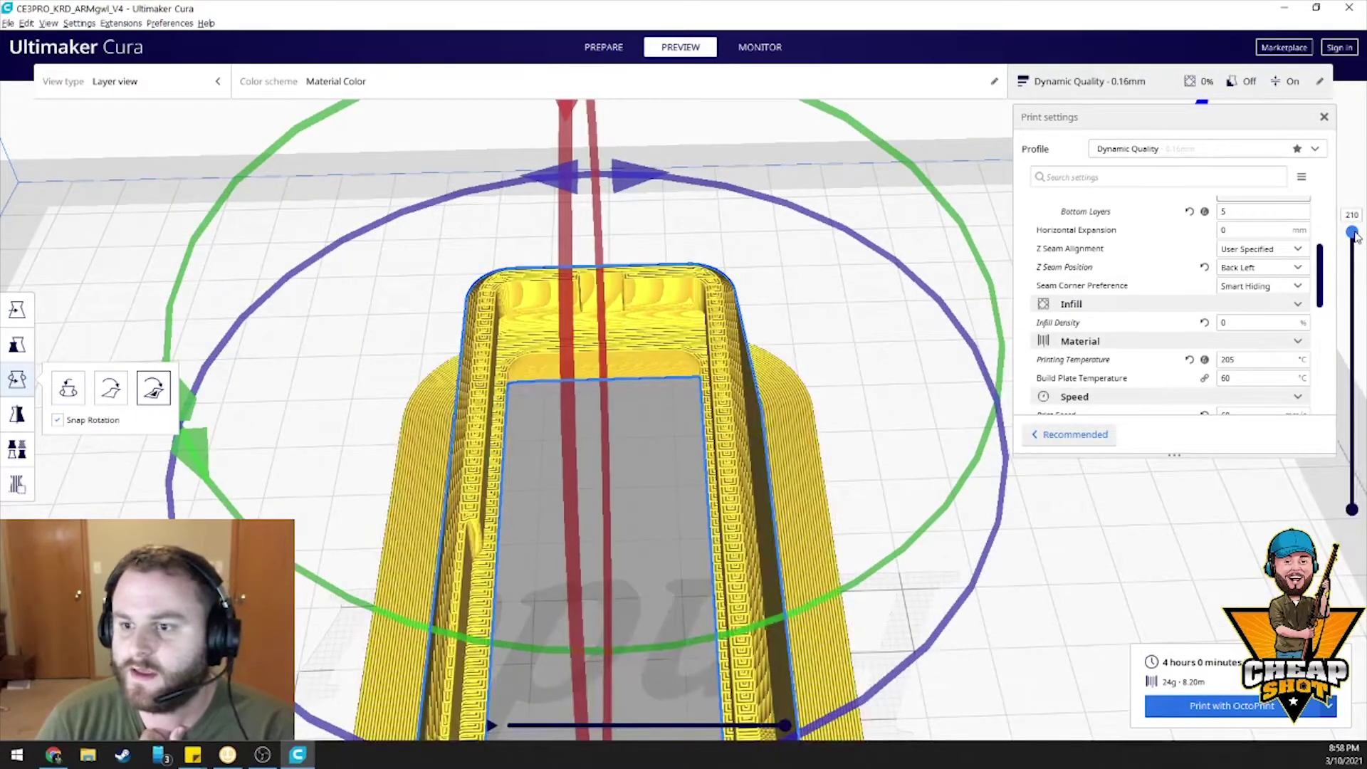
pyautogui.moveTo(1357, 236); pyautogui.dragTo(1364, 165)
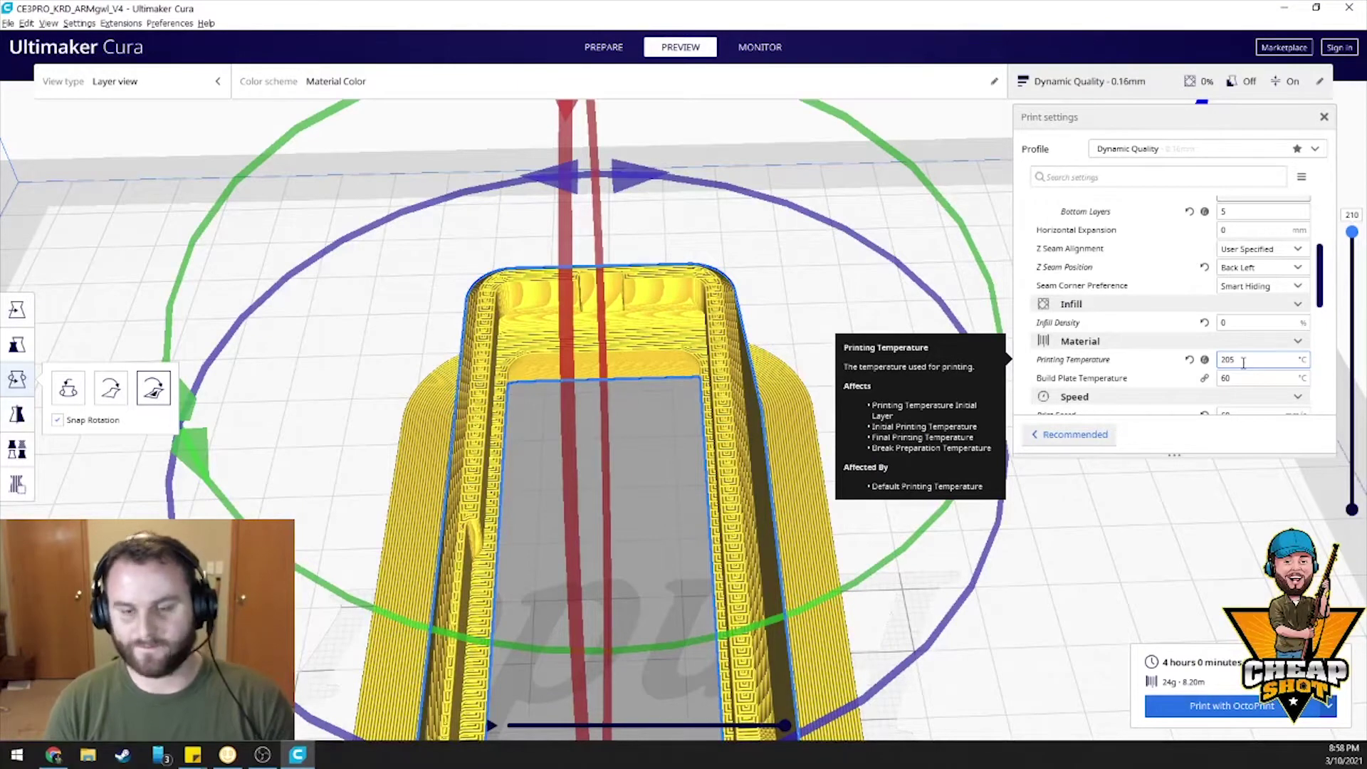
pyautogui.scroll(-3, 1244, 359)
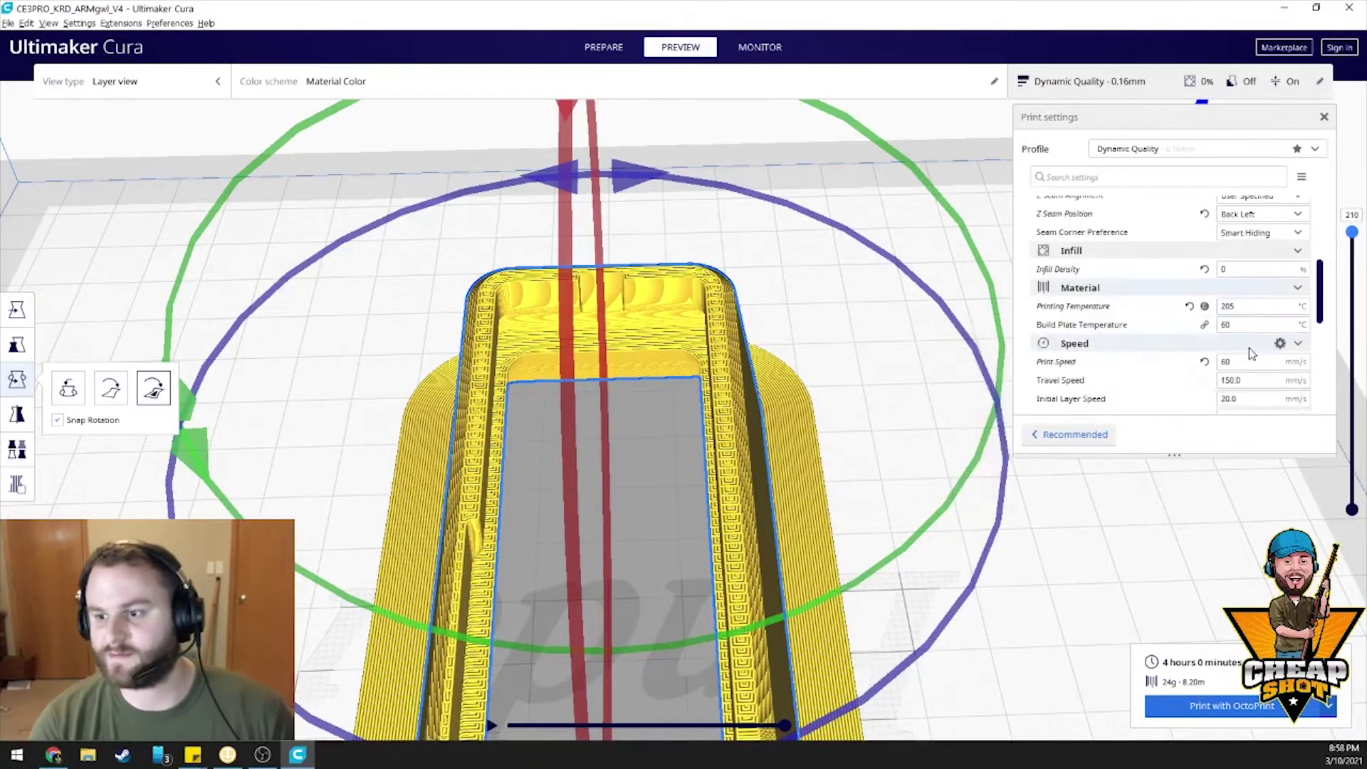
pyautogui.scroll(-3, 1254, 346)
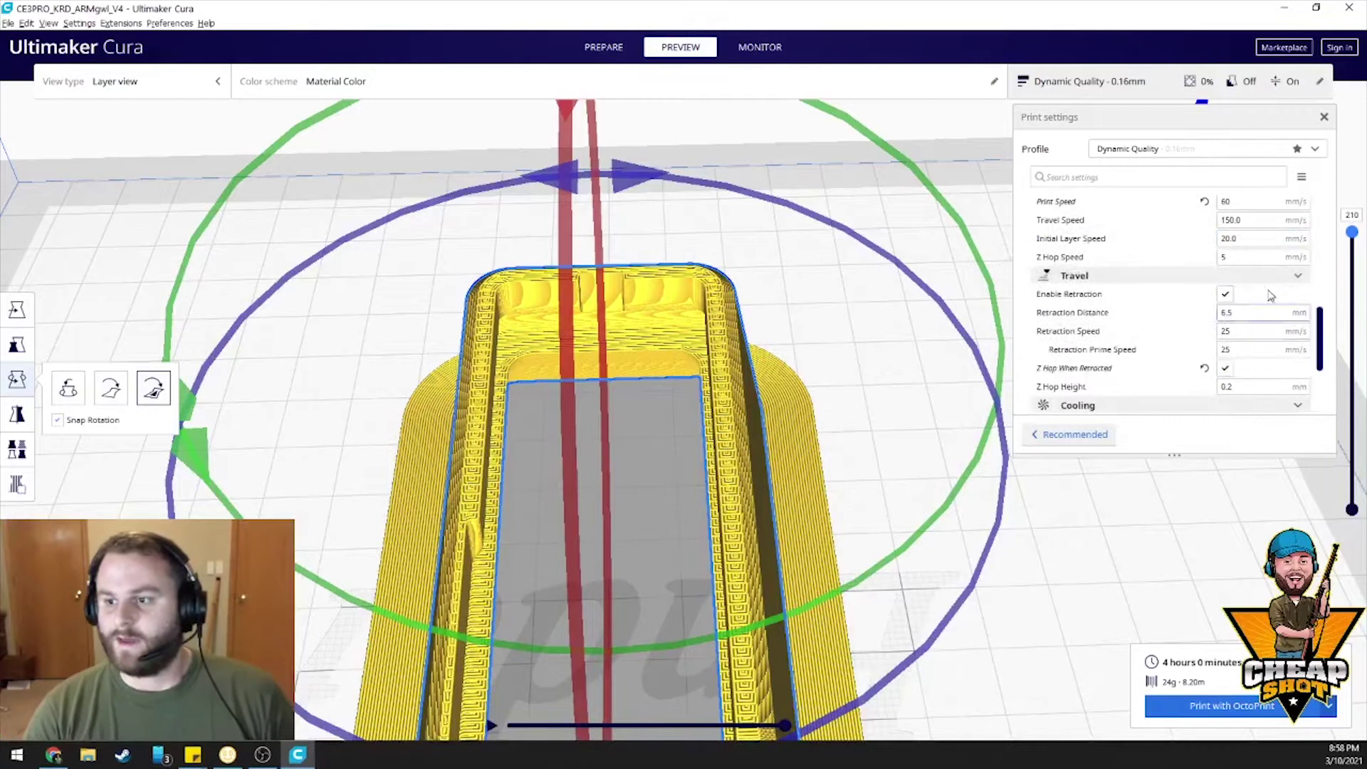
pyautogui.scroll(-2, 1255, 371)
pyautogui.scroll(-3, 1253, 373)
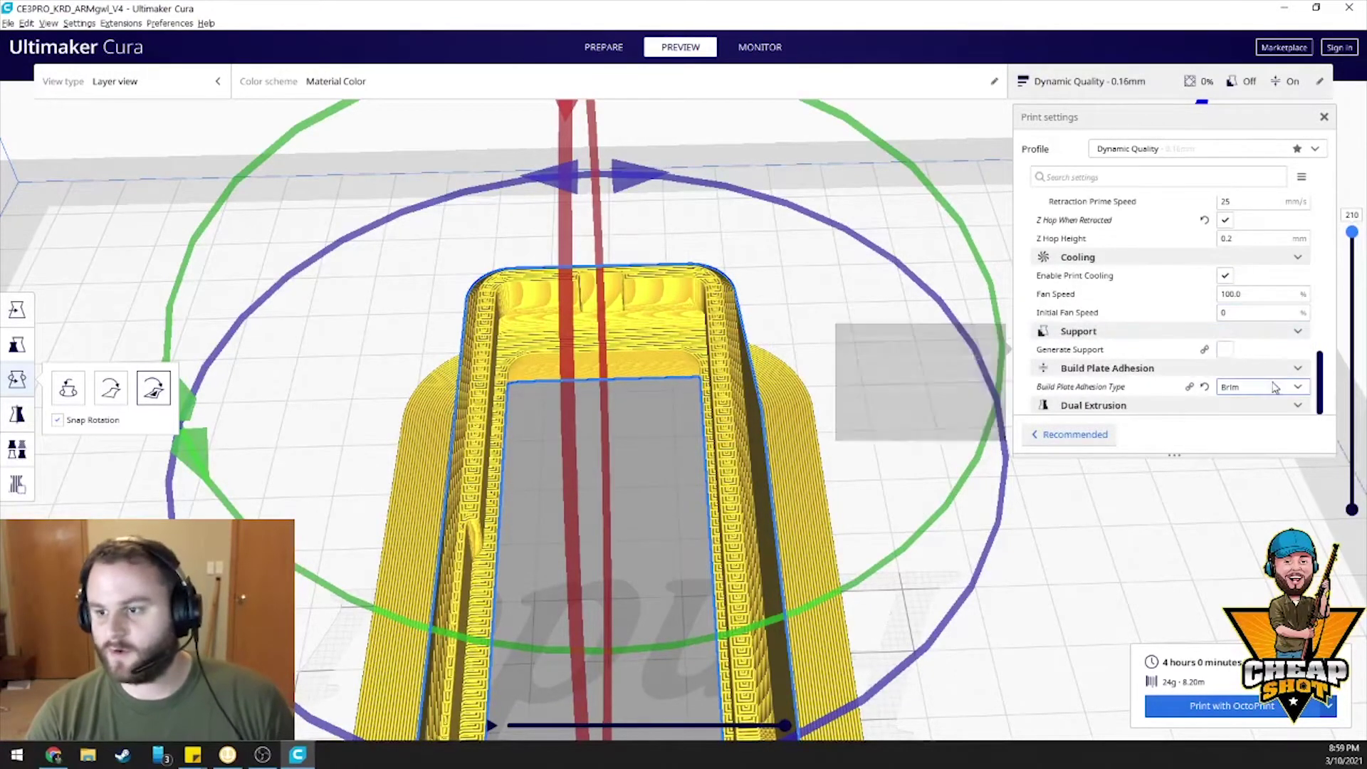
pyautogui.scroll(4, 791, 581)
pyautogui.scroll(2, 870, 539)
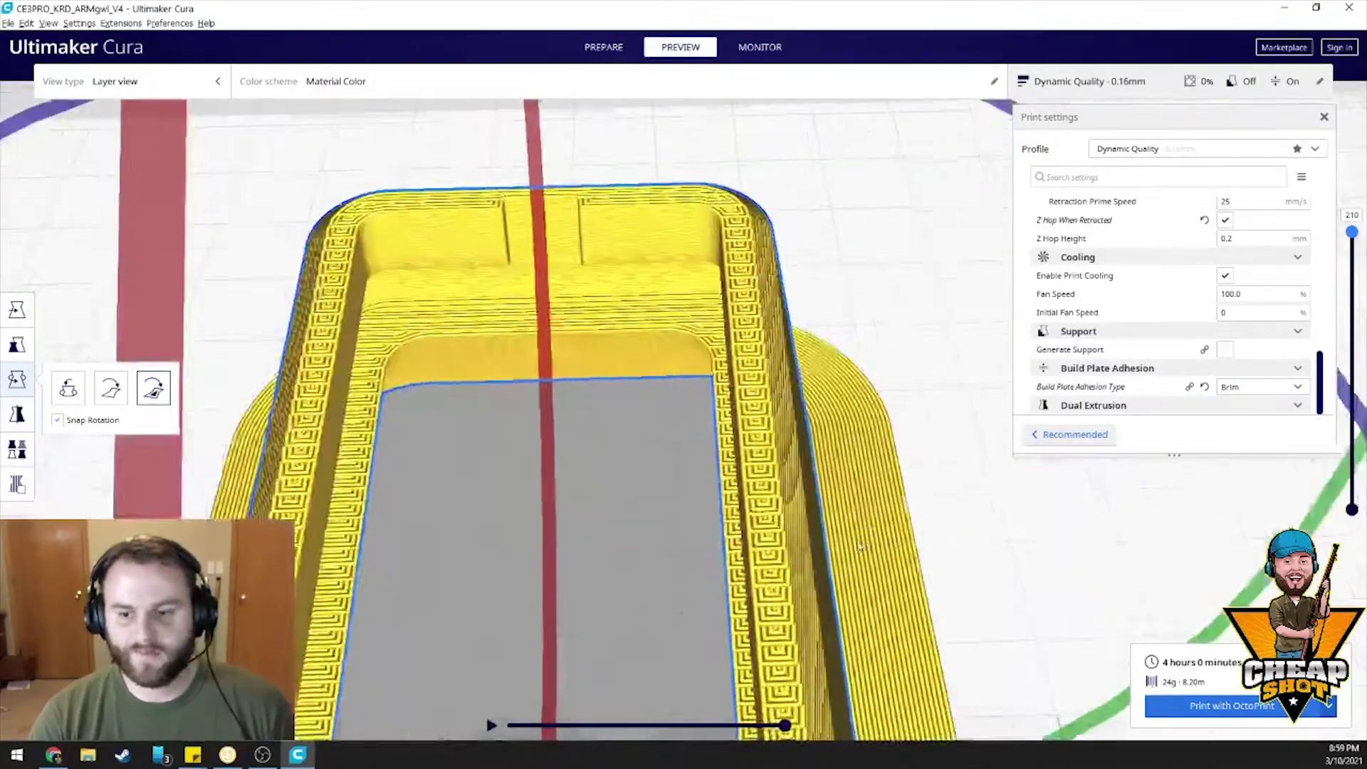
pyautogui.scroll(-3, 817, 567)
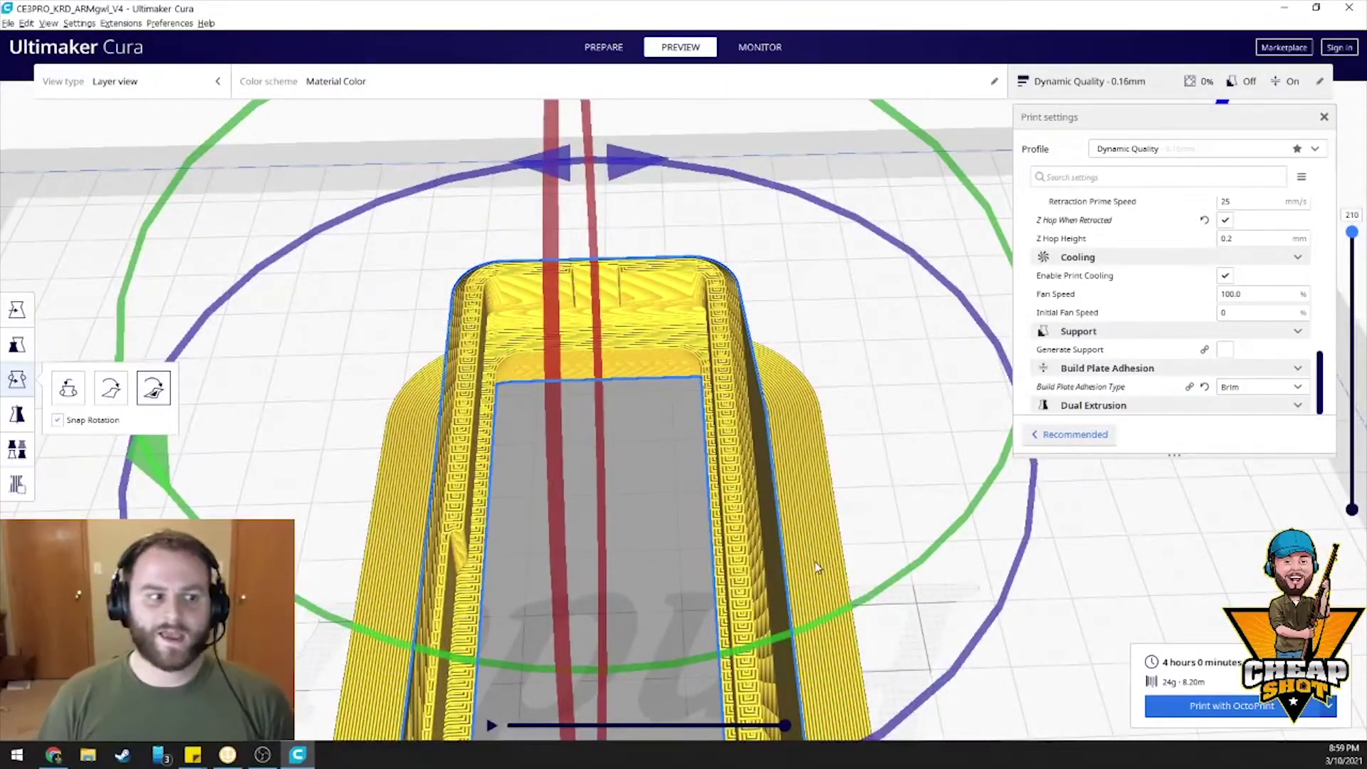
pyautogui.scroll(-4, 816, 562)
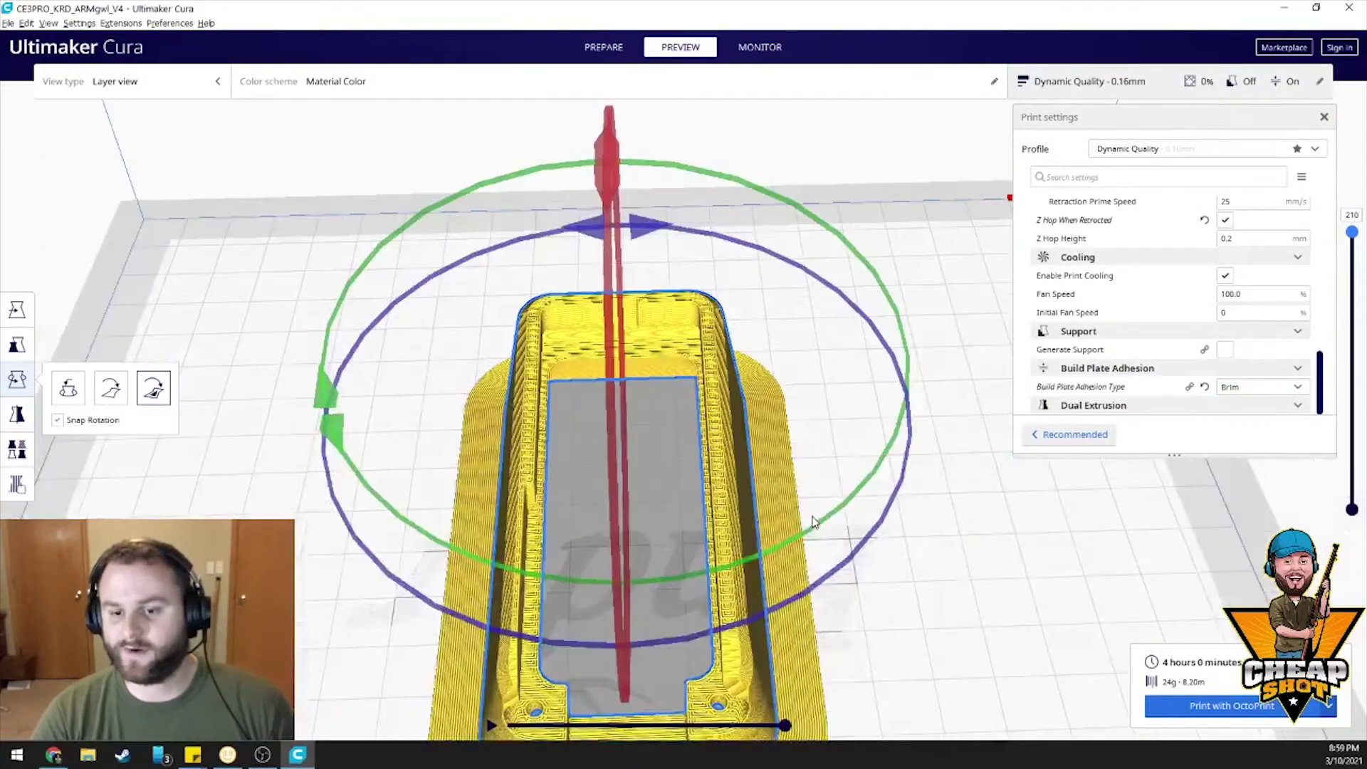